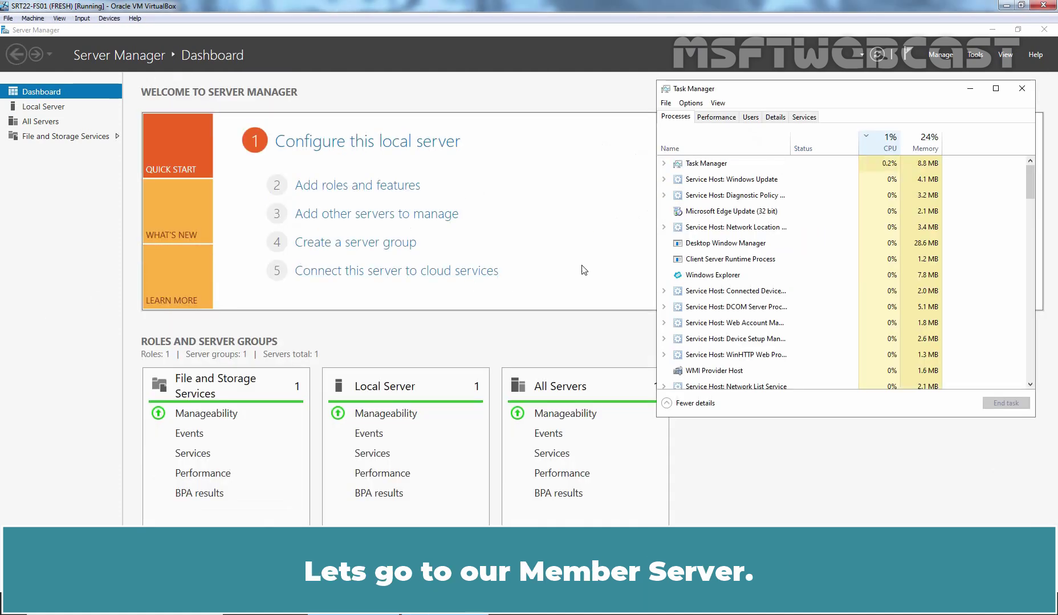
Switch to SRT22-FS01's Server Manager and view its Local Server properties
{"action": "key", "text": "alt+F4"}
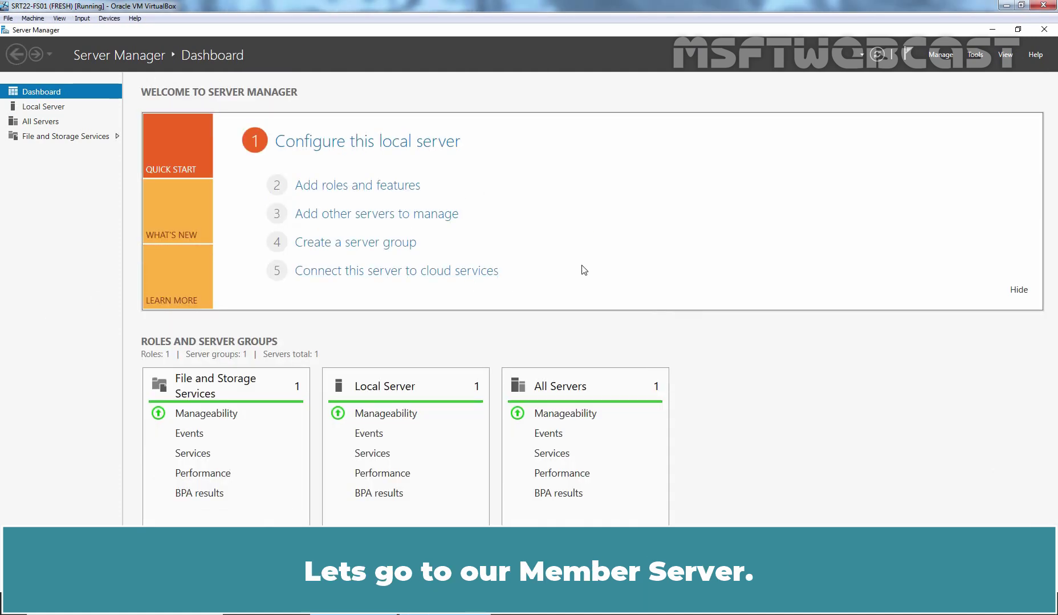
{"action": "left_click", "coordinate": [43, 107]}
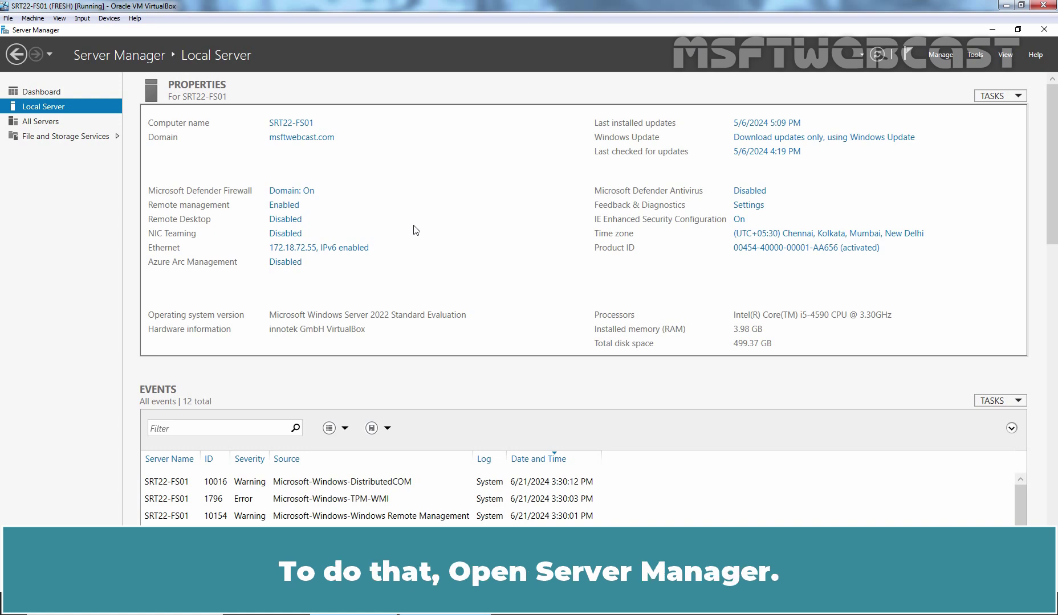
Launch Add Roles and Features from Manage and continue with role-based installation
{"action": "left_click", "coordinate": [940, 54]}
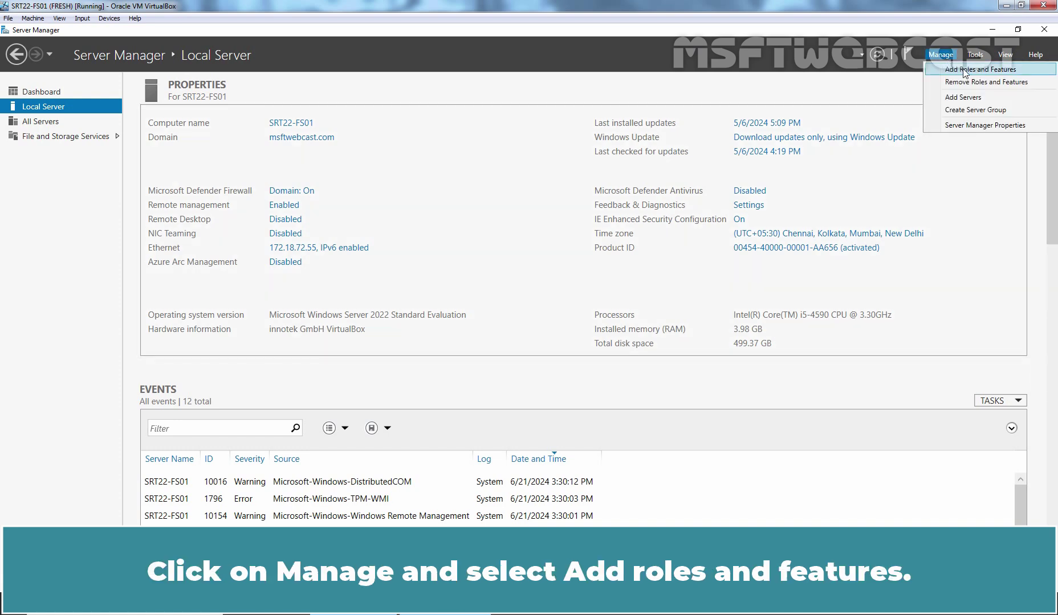
{"action": "left_click", "coordinate": [963, 68]}
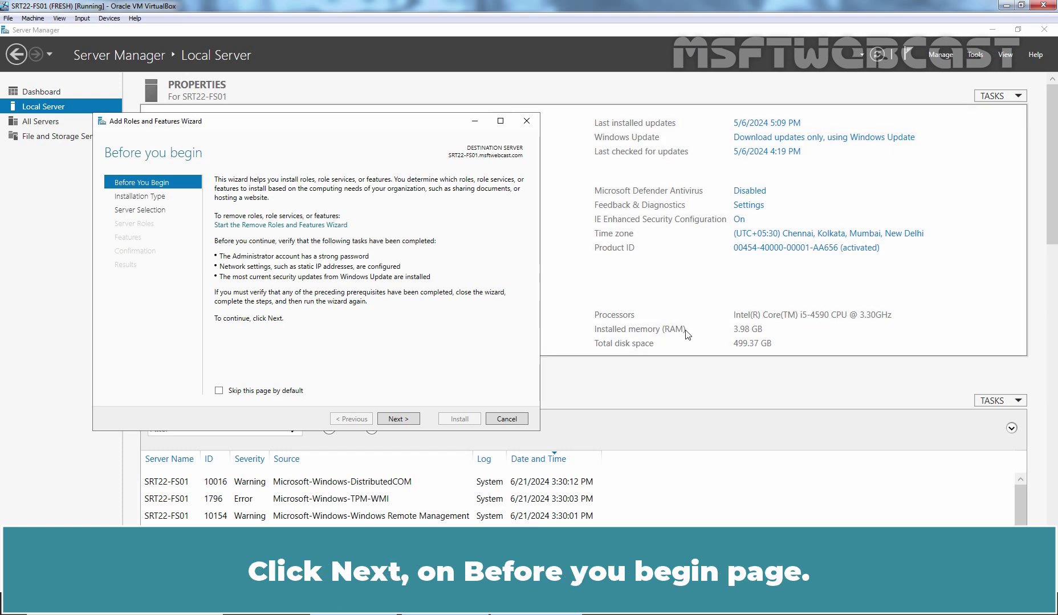
{"action": "left_click", "coordinate": [393, 419]}
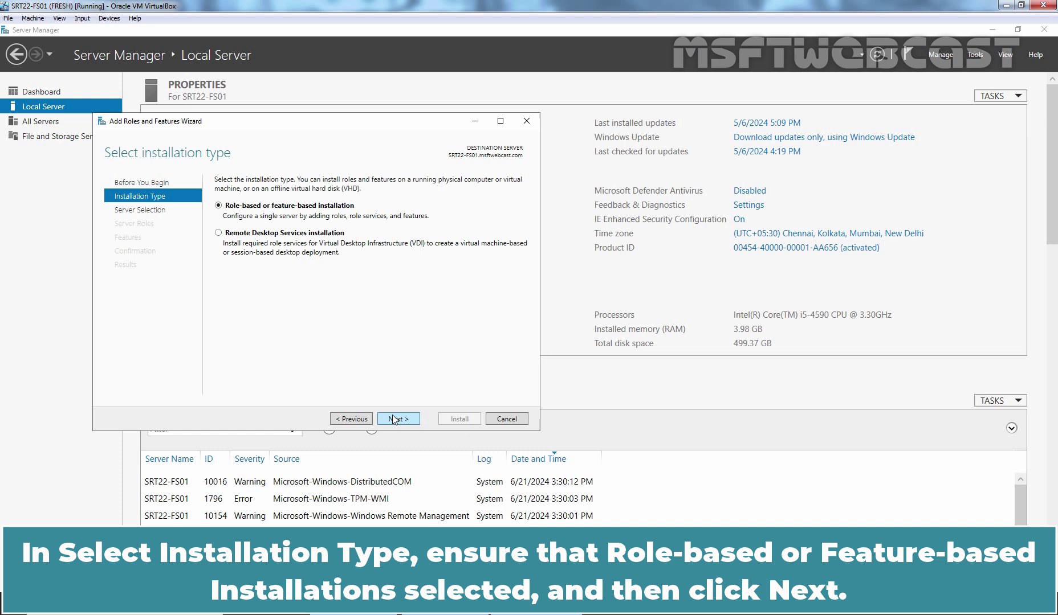
{"action": "left_click", "coordinate": [393, 419]}
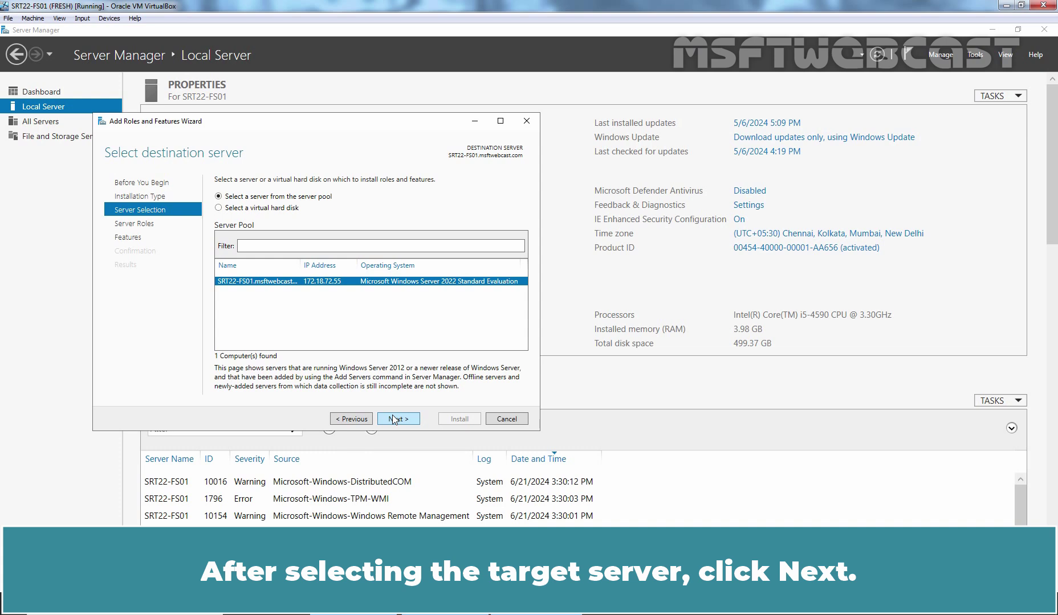
Accept SRT22-FS01 as destination and tick iSCSI Target Server under File and iSCSI Services
{"action": "left_click", "coordinate": [393, 418]}
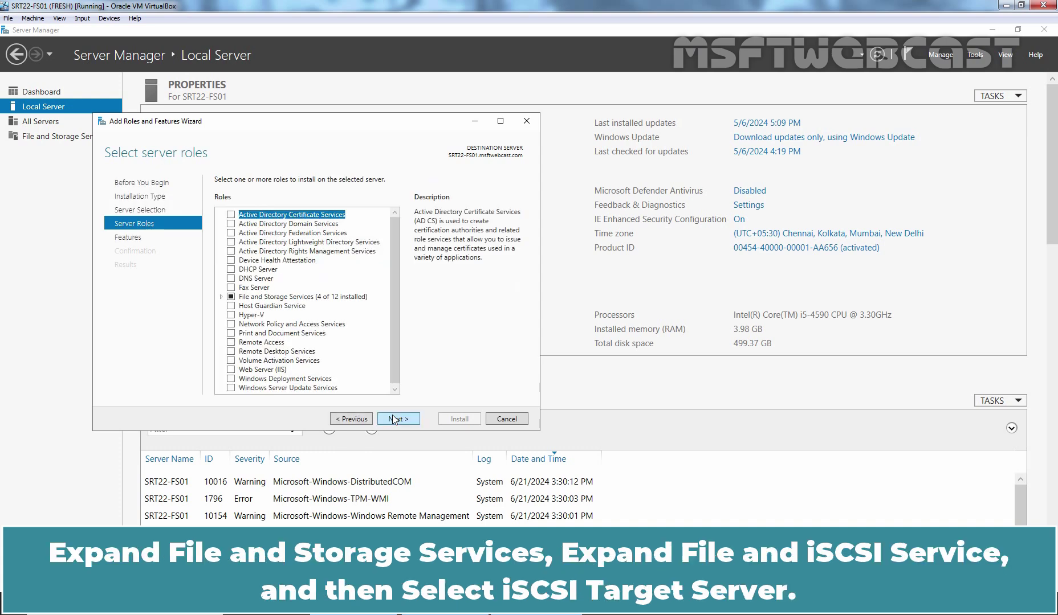
{"action": "left_click", "coordinate": [222, 296]}
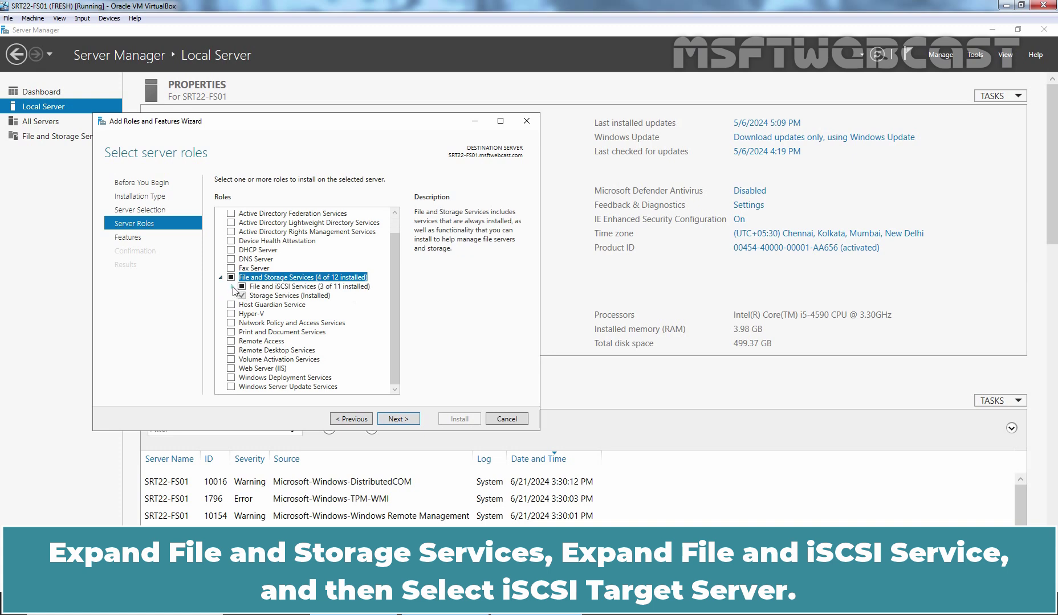
{"action": "left_click", "coordinate": [233, 287]}
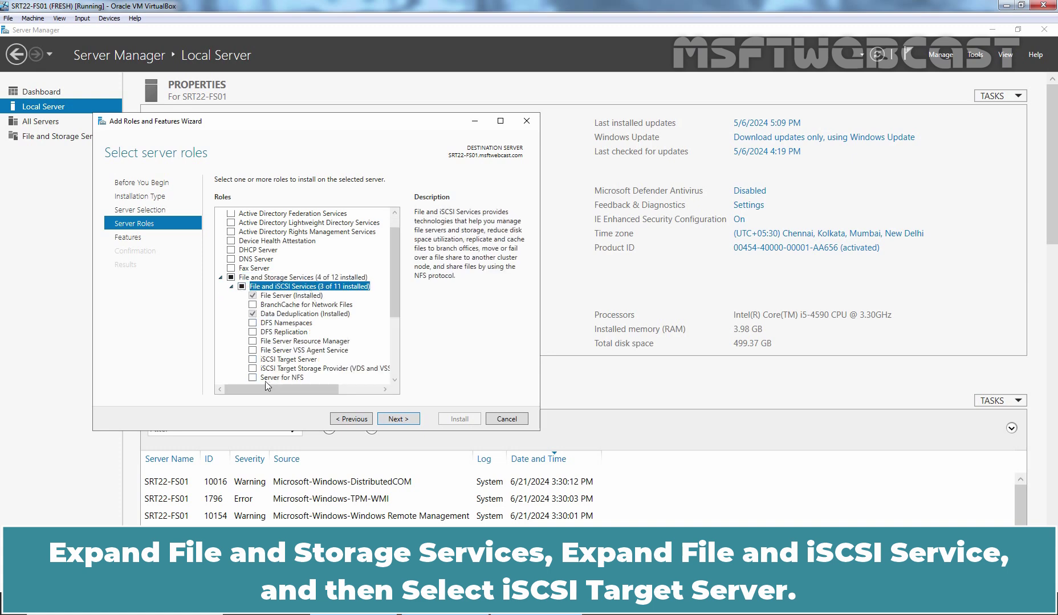
{"action": "left_click", "coordinate": [252, 360]}
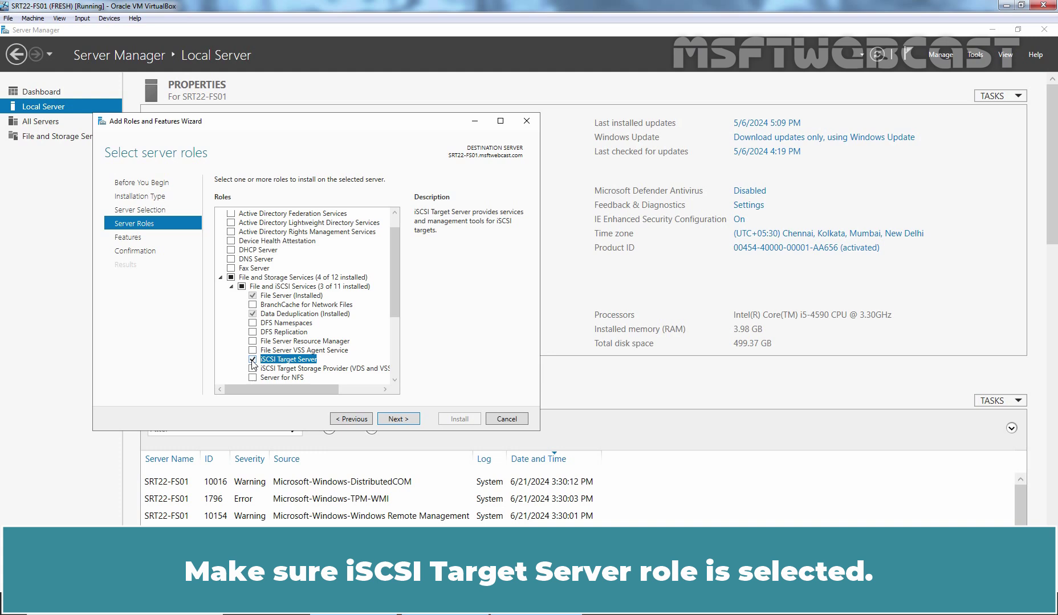
{"action": "left_click", "coordinate": [398, 419]}
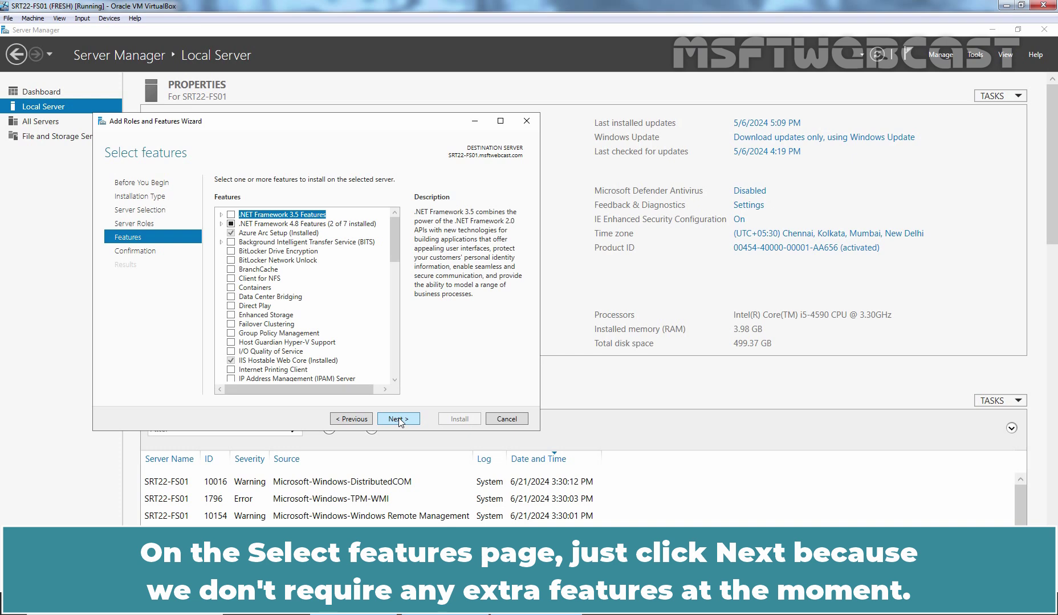
Skip extra features, install the iSCSI Target Server role, and close the wizard
{"action": "left_click", "coordinate": [398, 418]}
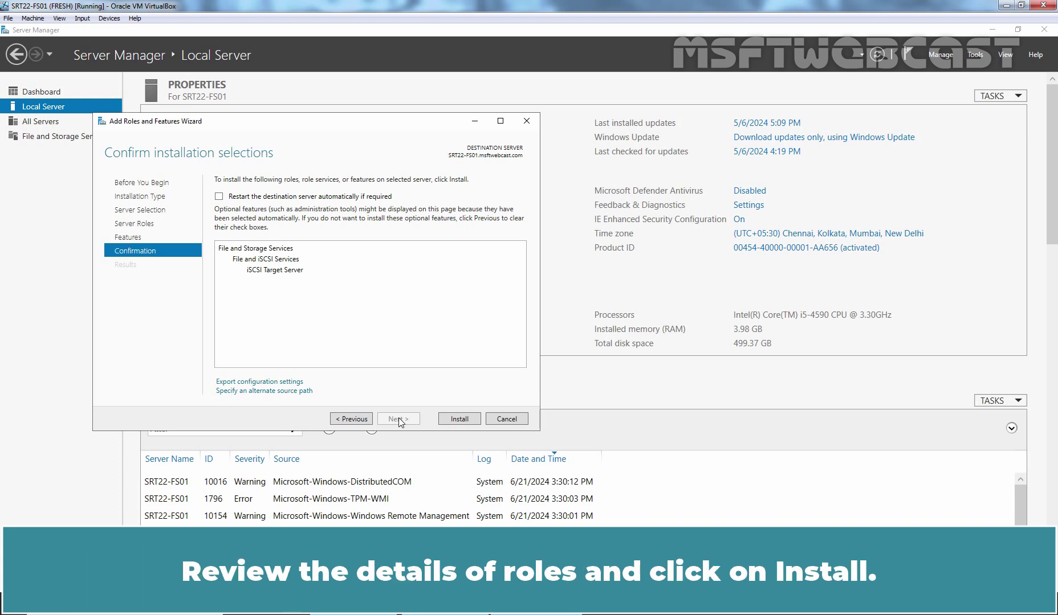
{"action": "left_click", "coordinate": [461, 420]}
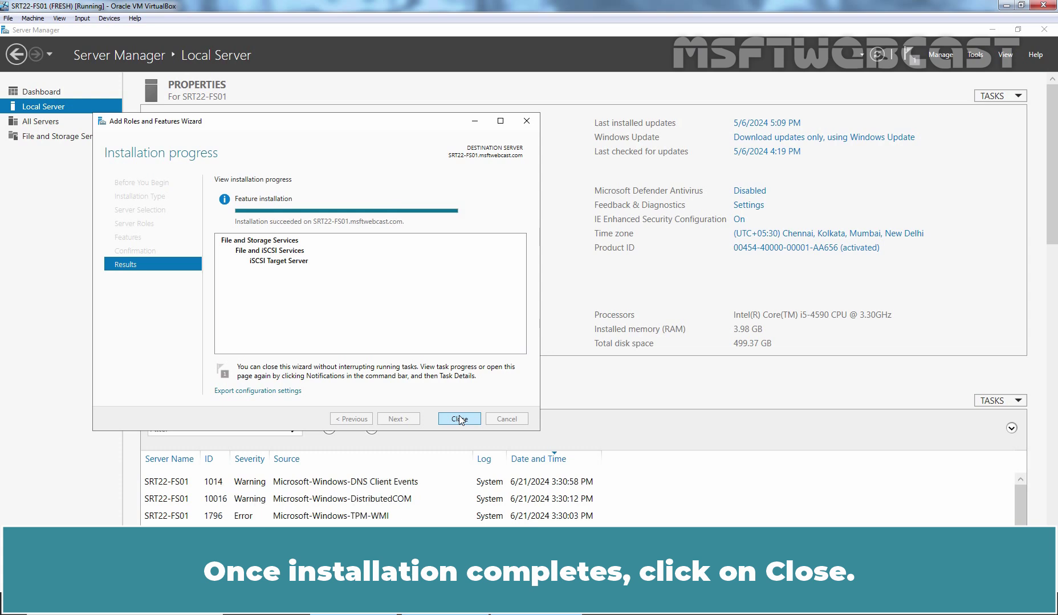
{"action": "left_click", "coordinate": [459, 419]}
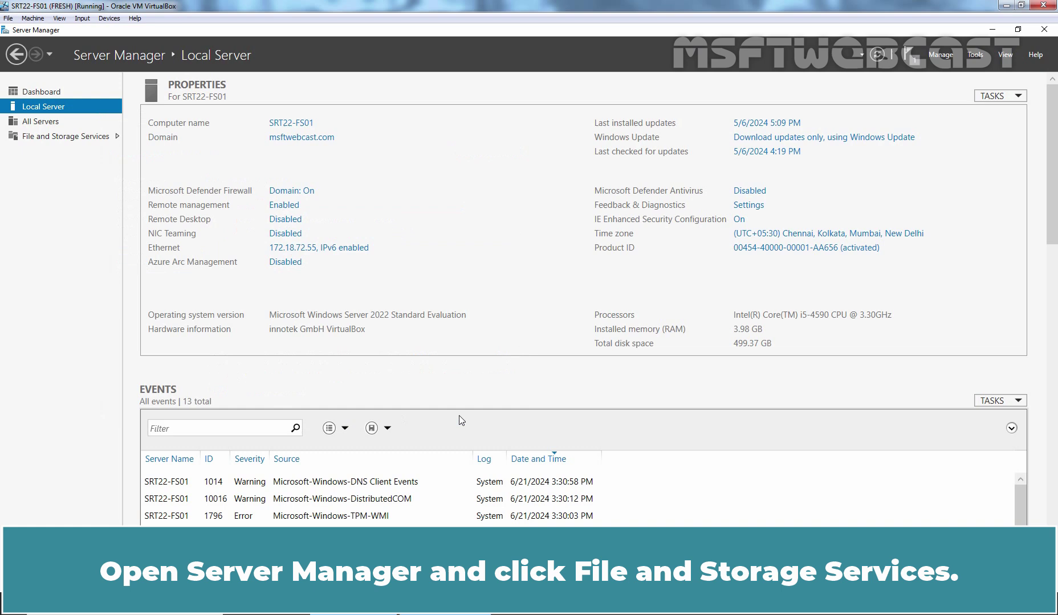
Go to File and Storage Services and open its iSCSI page
{"action": "left_click", "coordinate": [60, 139]}
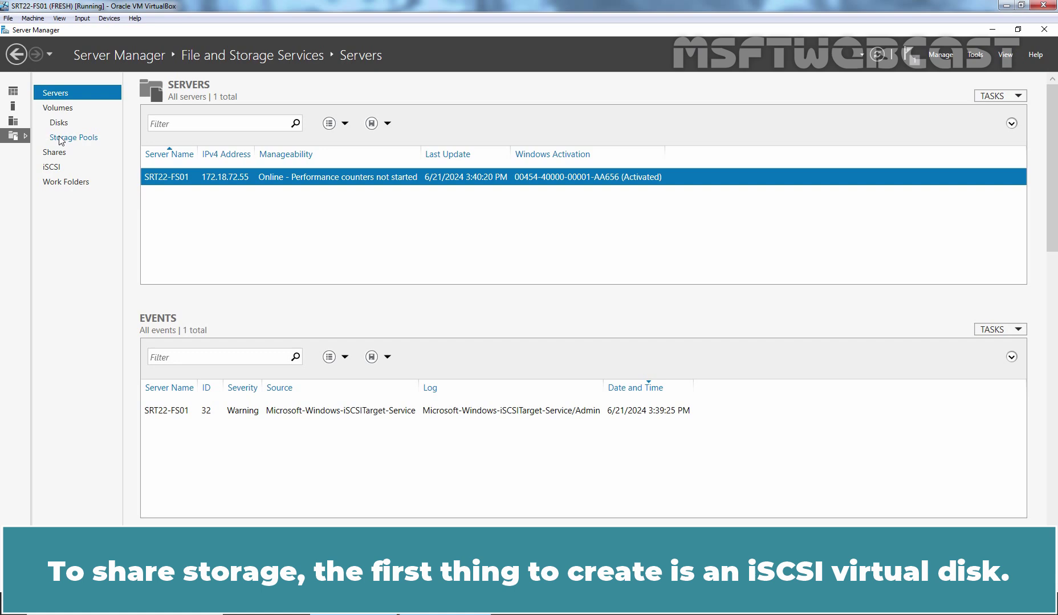
{"action": "left_click", "coordinate": [53, 172]}
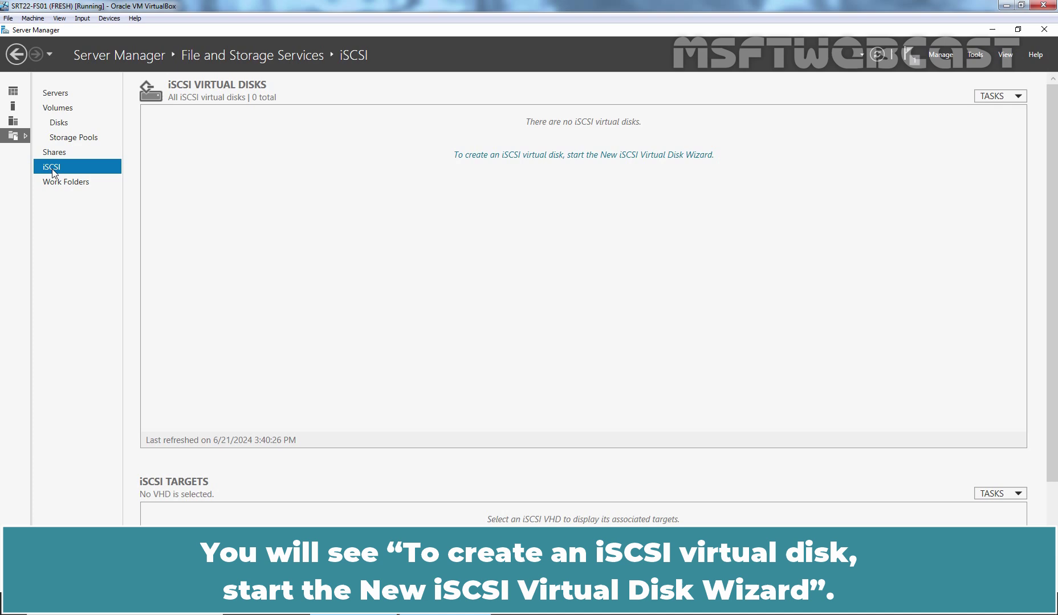
Launch the New iSCSI Virtual Disk Wizard with custom path D:\iSCSI-VHDs, a newly created folder
{"action": "left_click", "coordinate": [505, 156]}
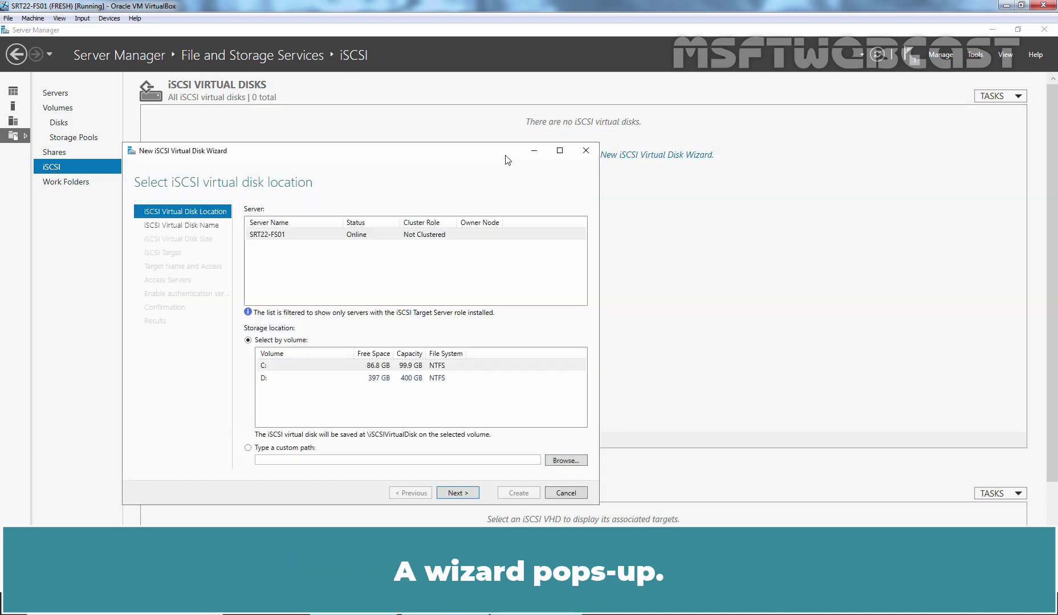
{"action": "left_click_drag", "start_coordinate": [403, 152], "coordinate": [416, 94]}
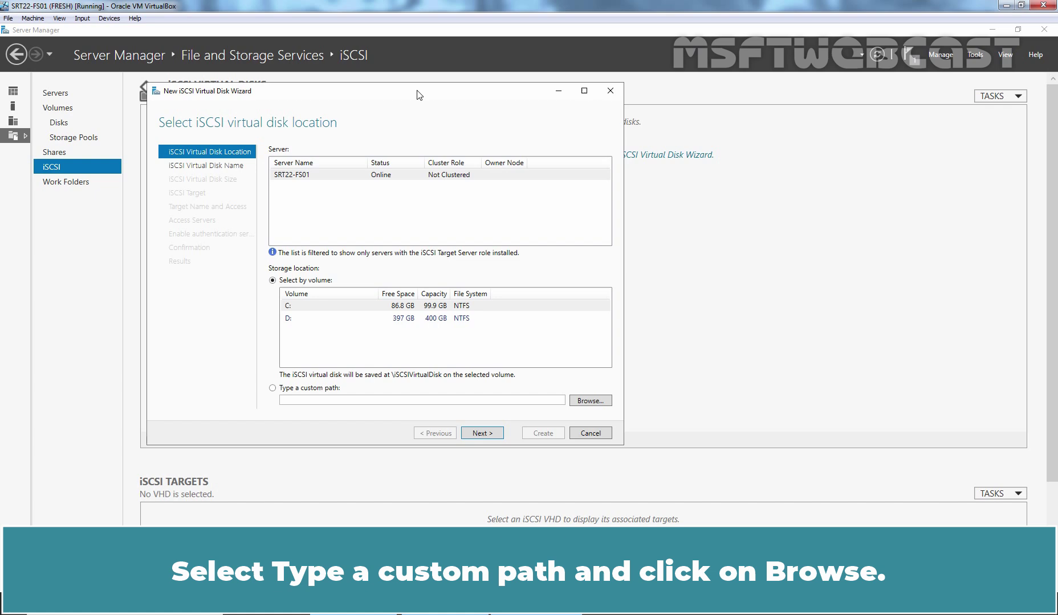
{"action": "left_click", "coordinate": [284, 389]}
{"action": "left_click", "coordinate": [593, 401]}
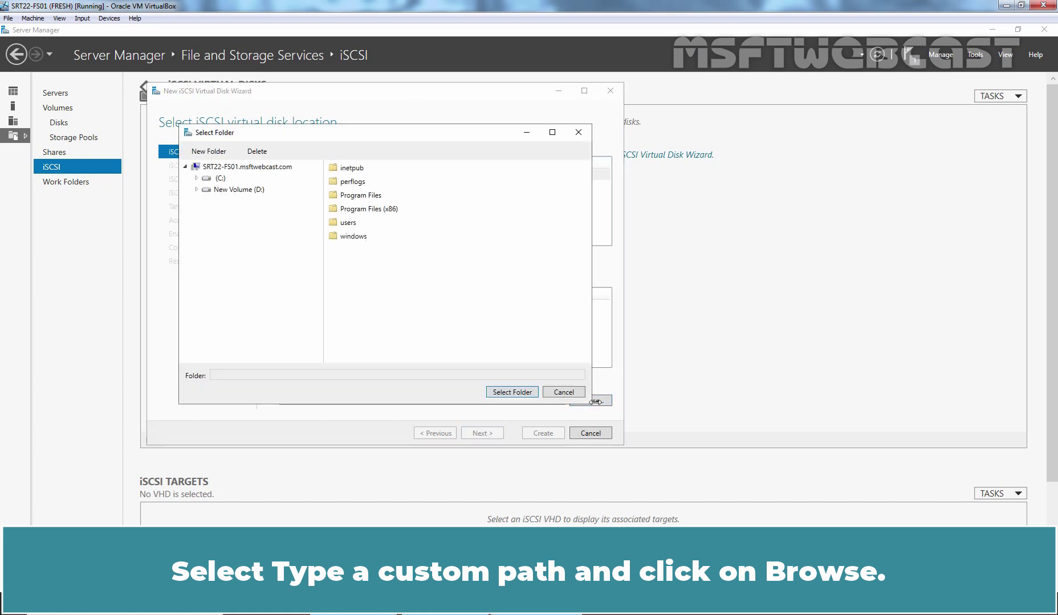
{"action": "left_click", "coordinate": [225, 191]}
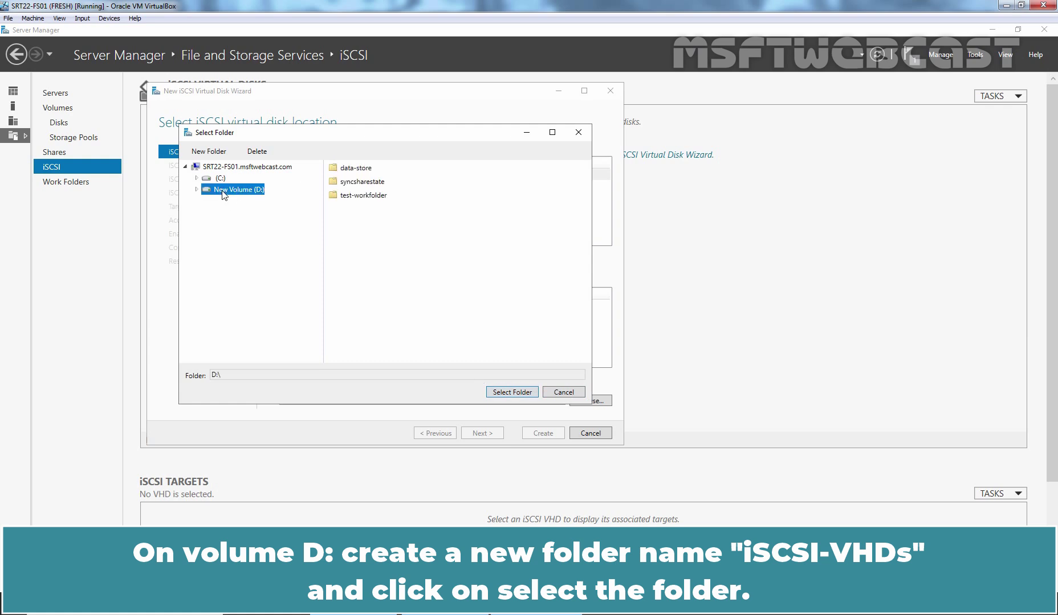
{"action": "left_click", "coordinate": [217, 154]}
{"action": "type", "text": "iSCSI-VHDs"}
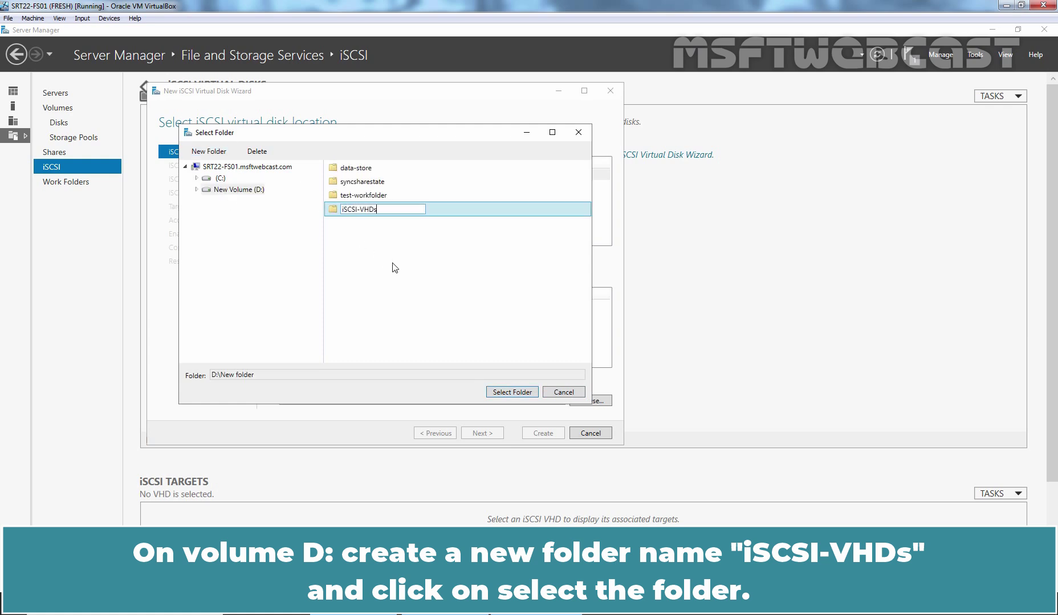
{"action": "key", "text": "Return"}
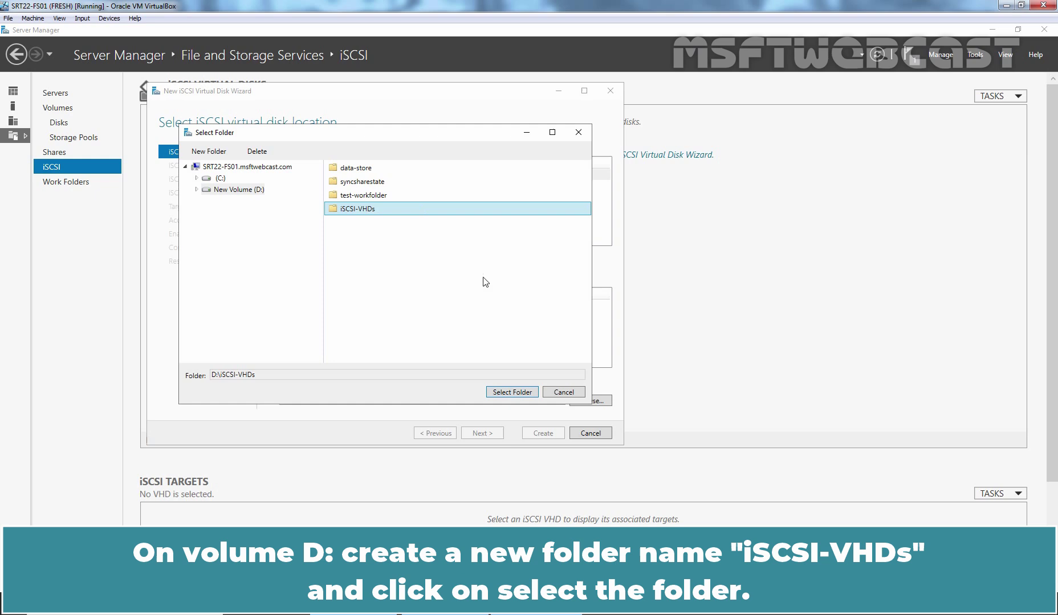
{"action": "left_click", "coordinate": [513, 392]}
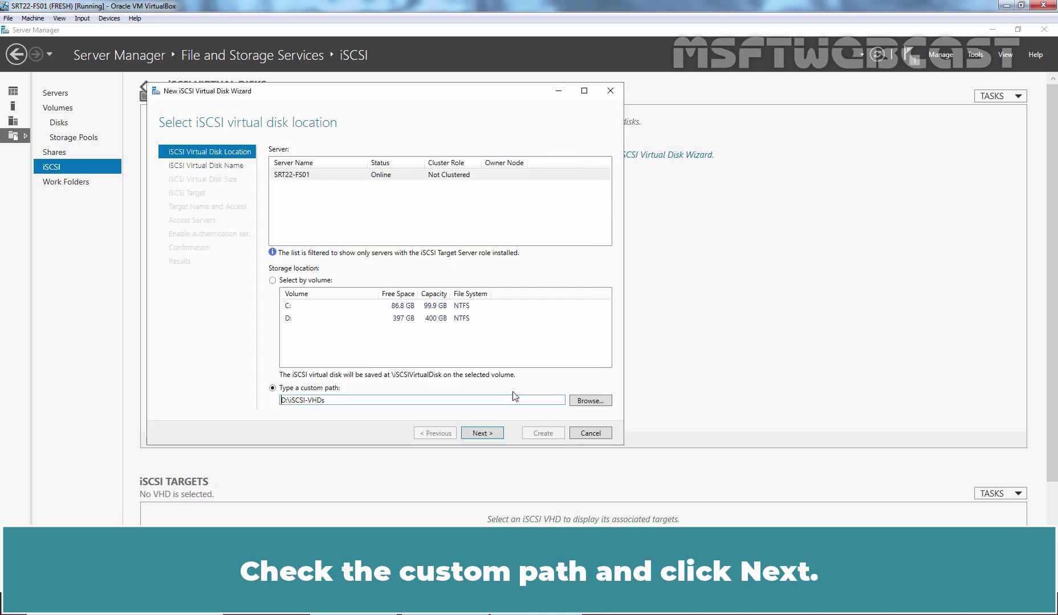
Enter vDISK1 as the disk name and 'iSCSI Virtual Disk1' as its description
{"action": "left_click", "coordinate": [481, 433]}
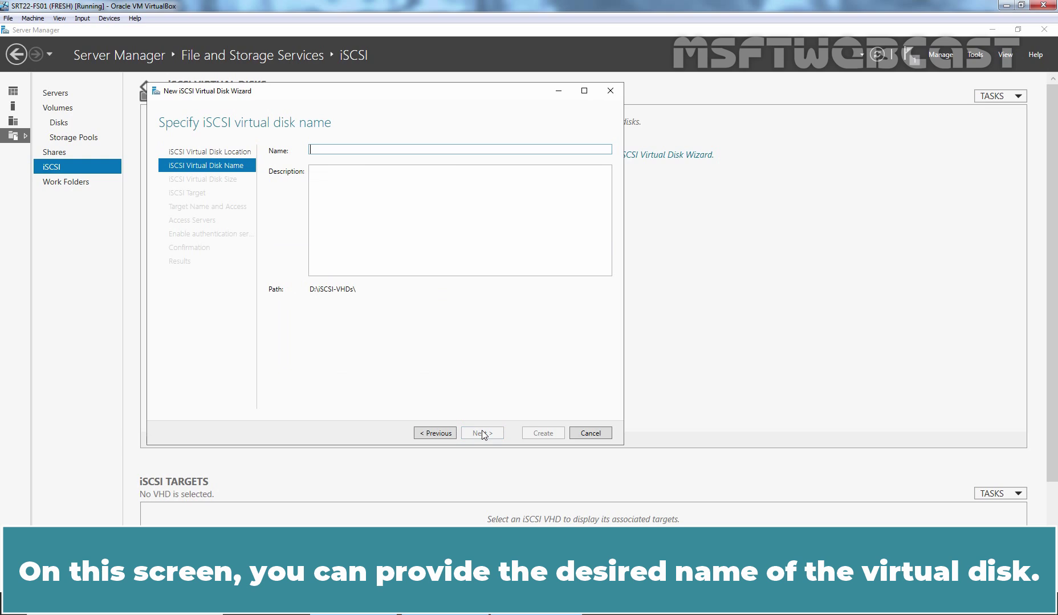
{"action": "type", "text": "v"}
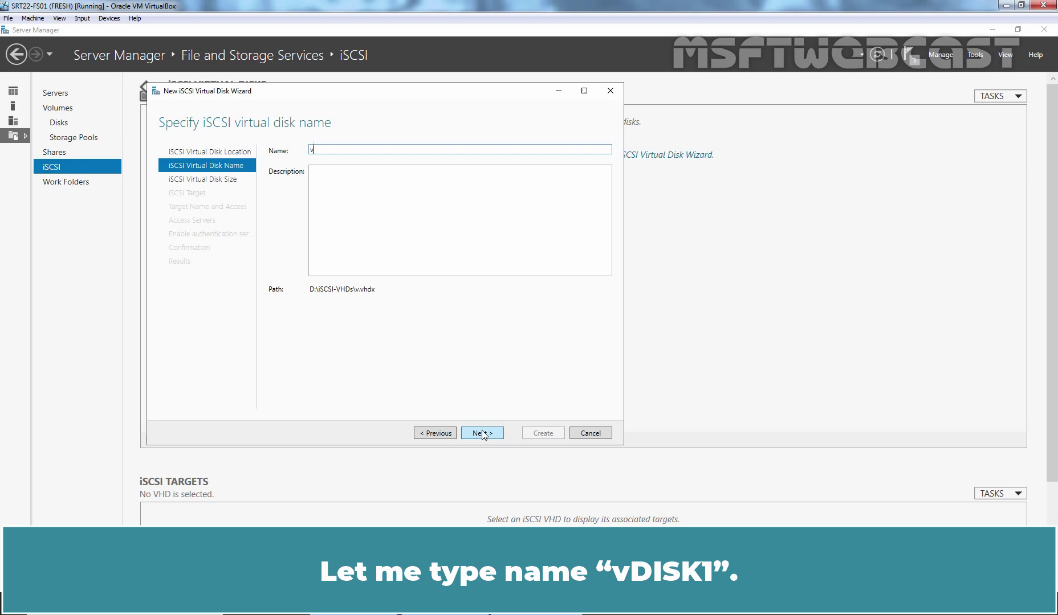
{"action": "type", "text": "DISK1"}
{"action": "key", "text": "Tab"}
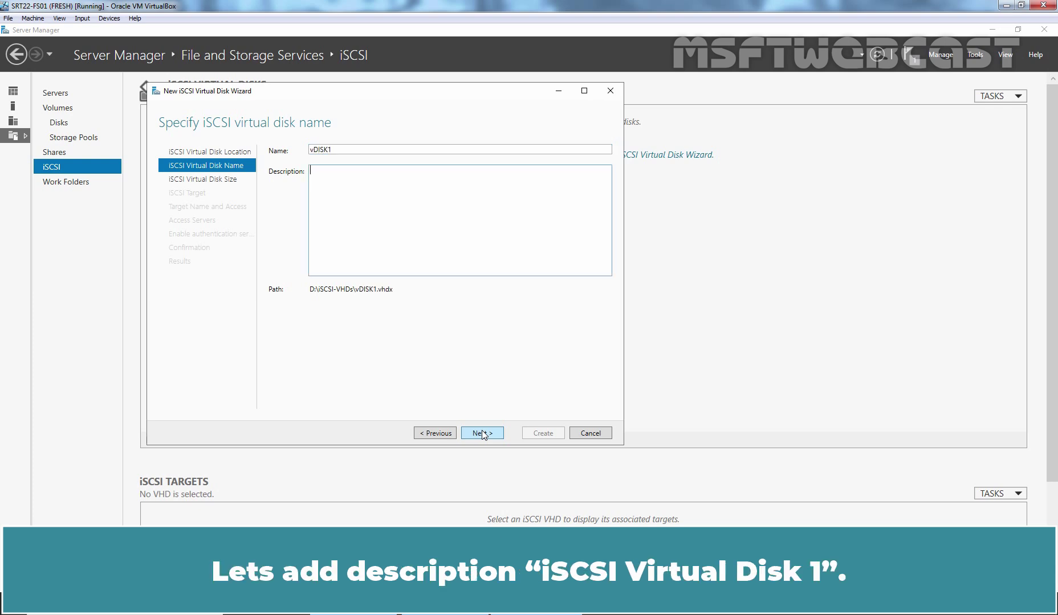
{"action": "type", "text": "iSCSI Virtual Disk1"}
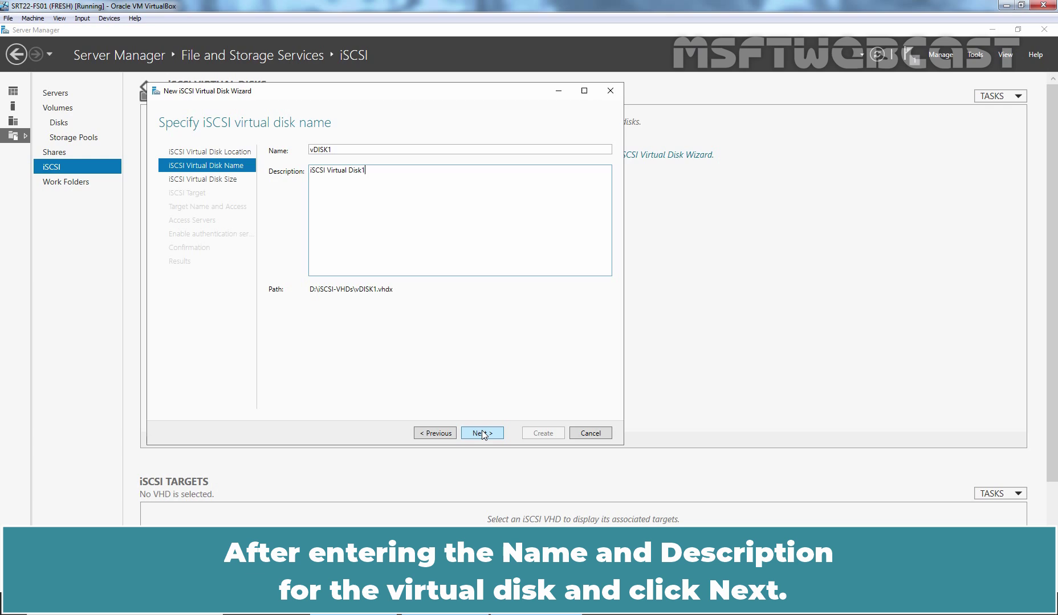
{"action": "left_click", "coordinate": [481, 433]}
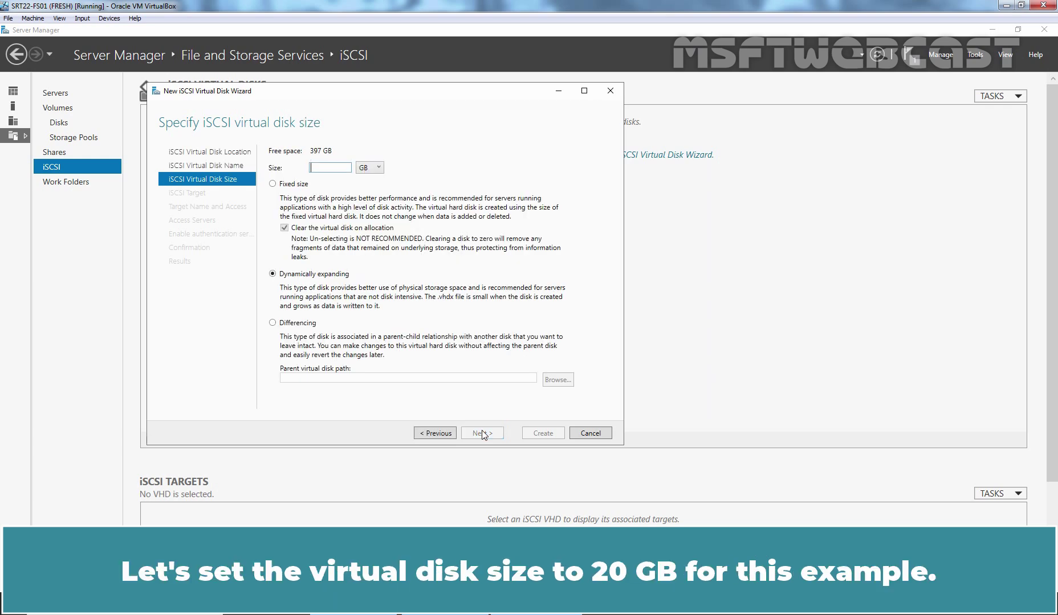
Enter 20 GB as the virtual disk size, leaving it dynamically expanding
{"action": "type", "text": "20"}
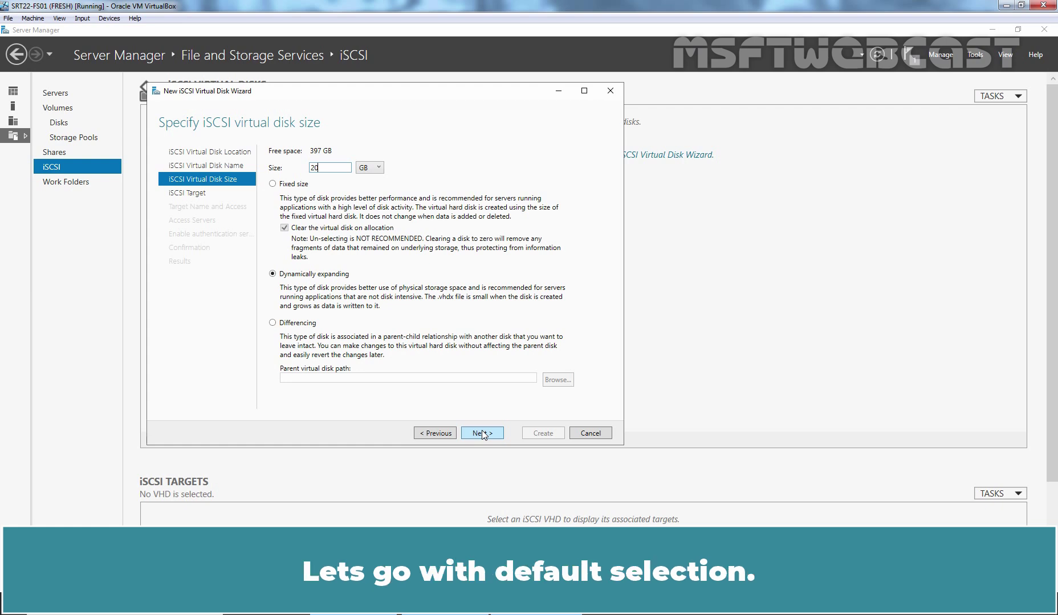
Create a new iSCSI target named MSFT-TGT01 with description 'MSFT iSCSI Target-1'
{"action": "left_click", "coordinate": [481, 433]}
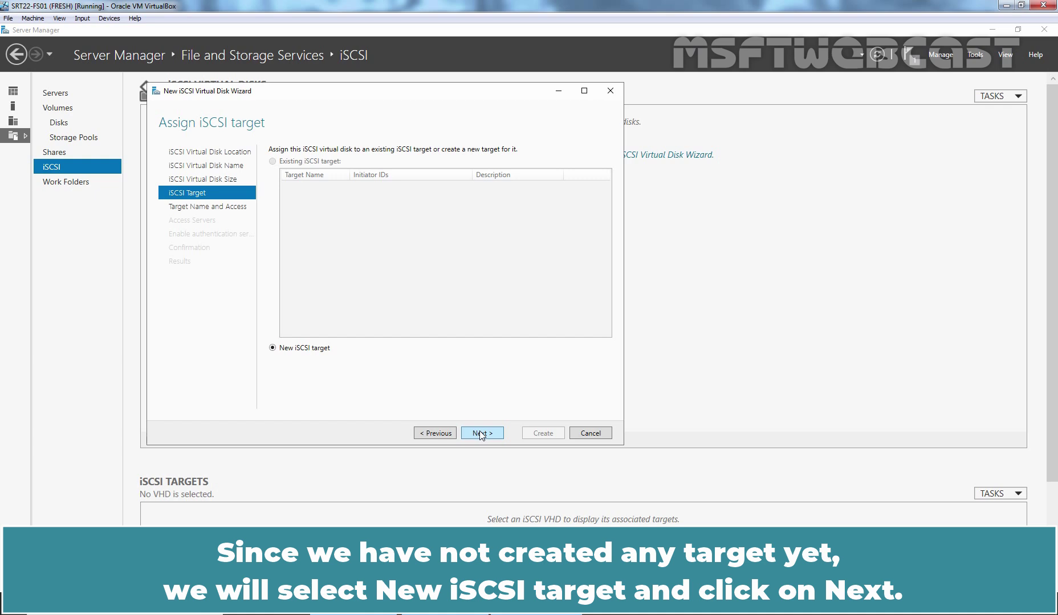
{"action": "left_click", "coordinate": [480, 435]}
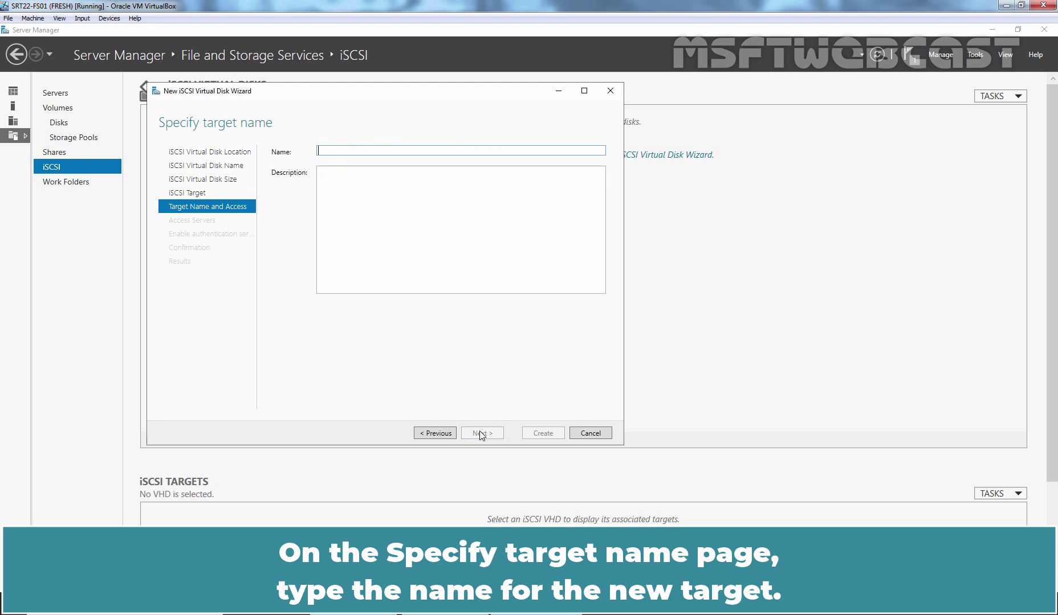
{"action": "type", "text": "MSFT-"}
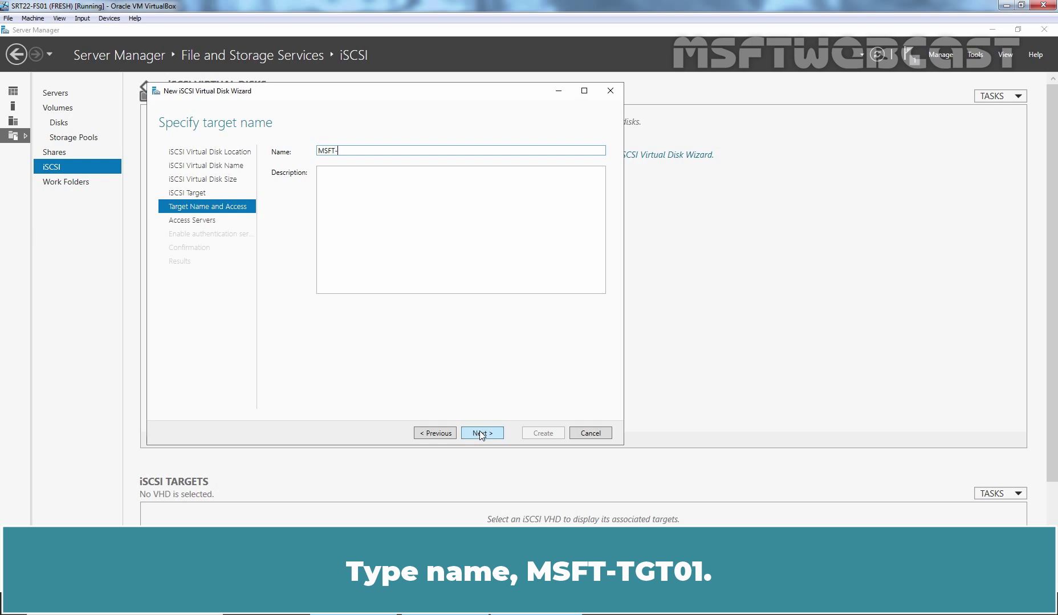
{"action": "type", "text": "TGT01"}
{"action": "key", "text": "Tab"}
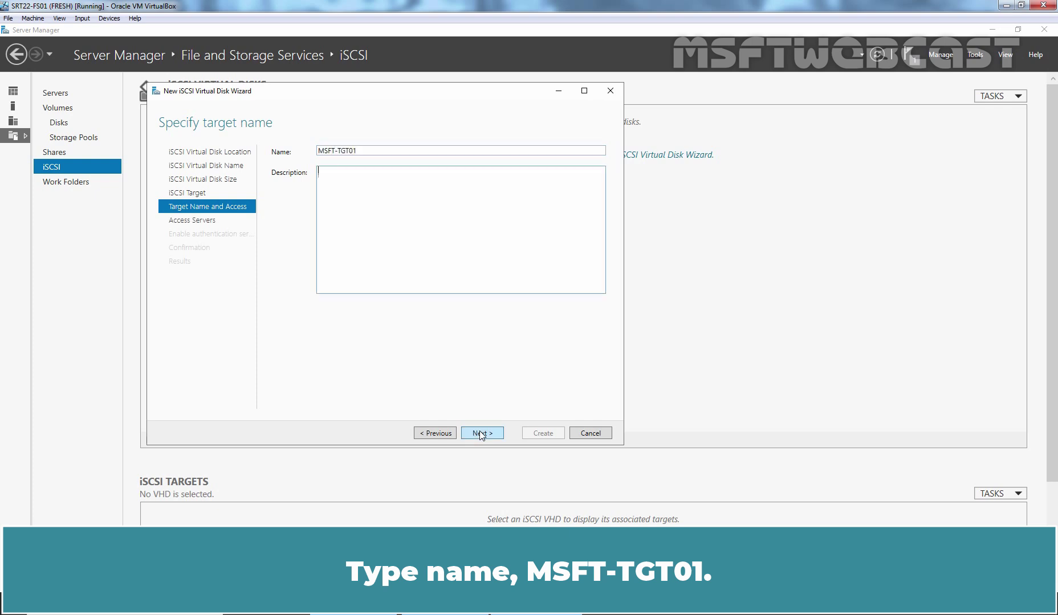
{"action": "type", "text": "MSFT i"}
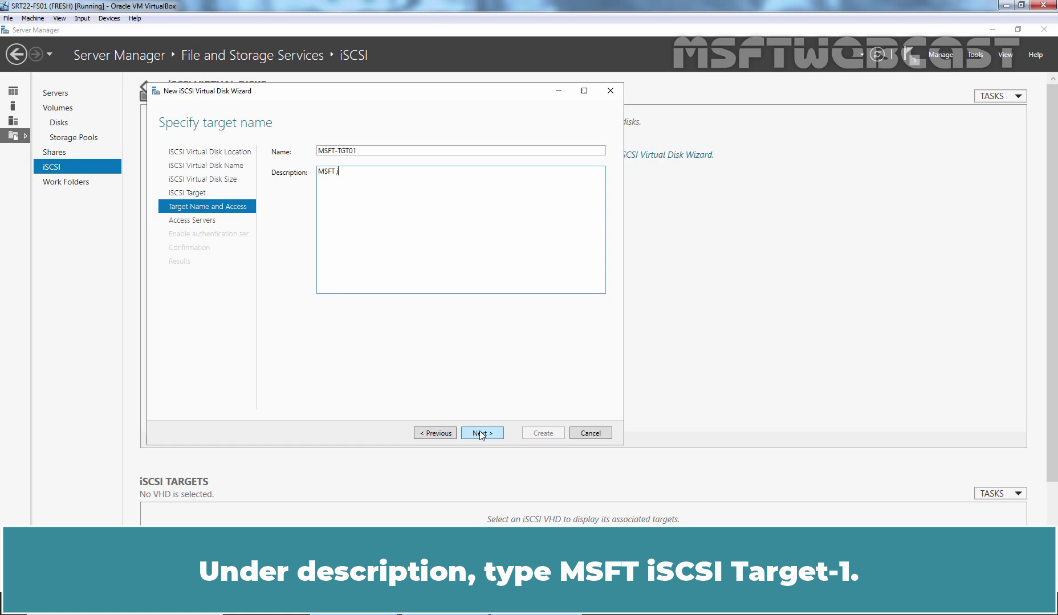
{"action": "type", "text": "SCSI Target-1"}
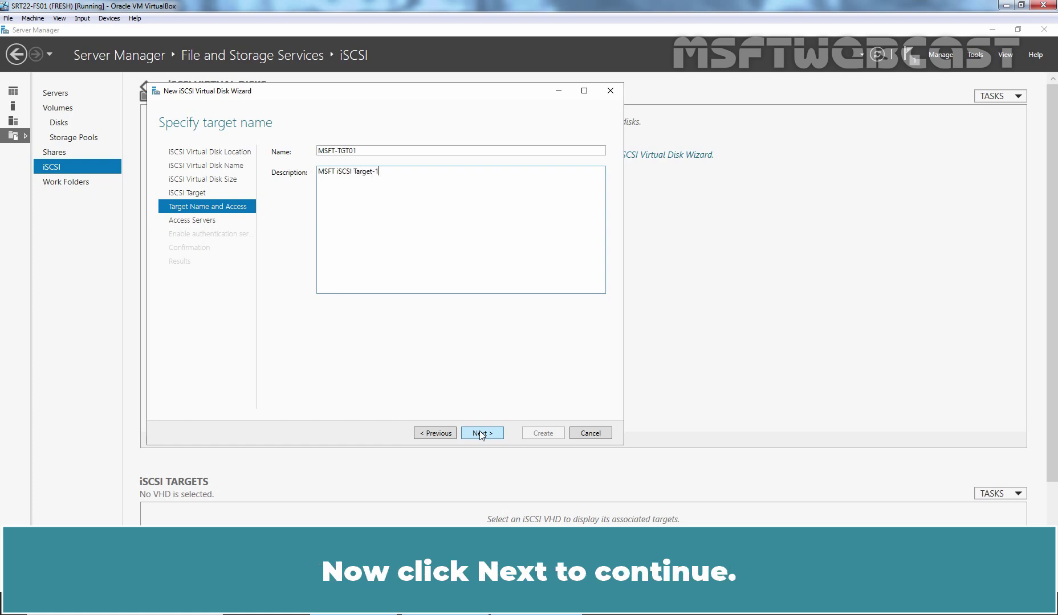
{"action": "left_click", "coordinate": [482, 434]}
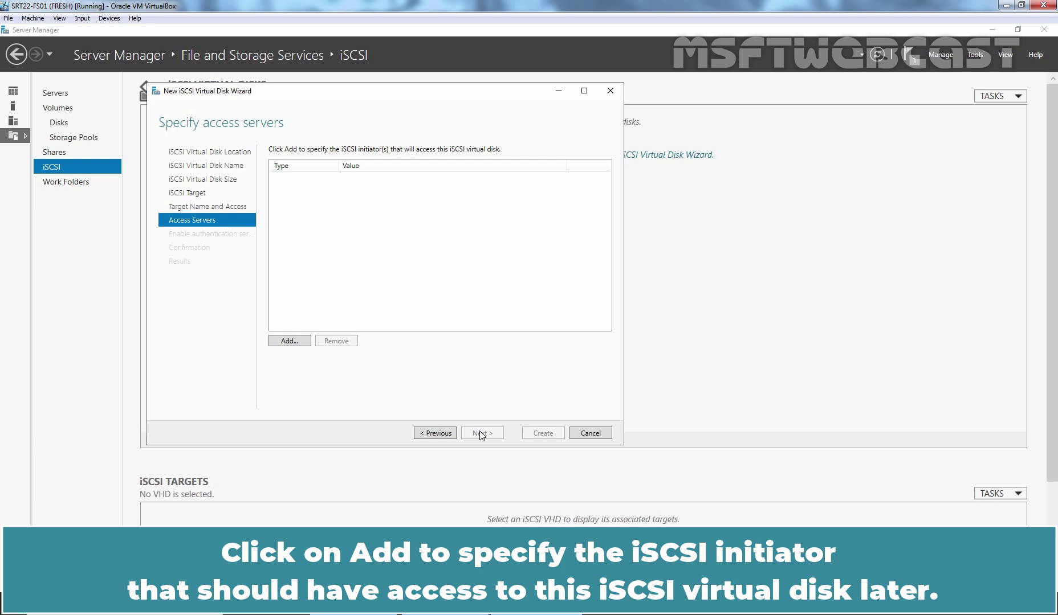
Add srt22-dc01.msftwebcast.com as a DNS Name initiator allowed to access the disk
{"action": "left_click", "coordinate": [291, 341]}
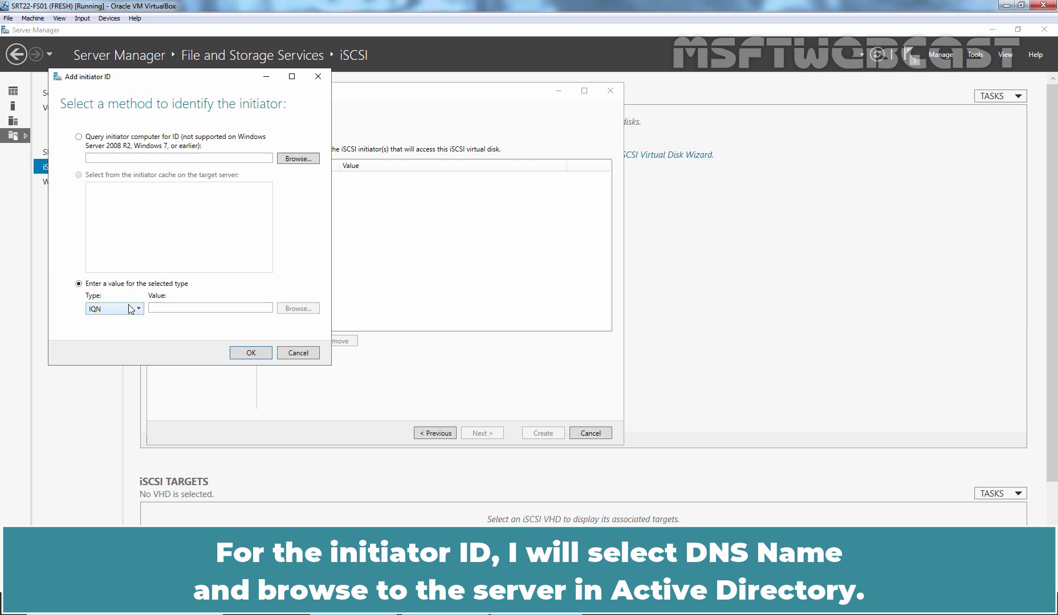
{"action": "left_click", "coordinate": [130, 310]}
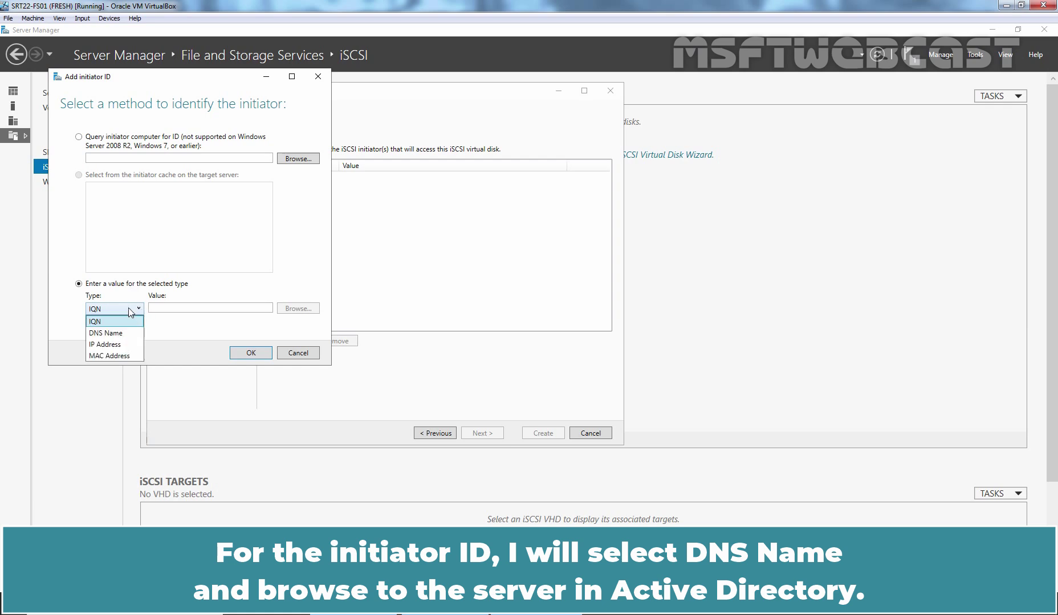
{"action": "left_click", "coordinate": [118, 334]}
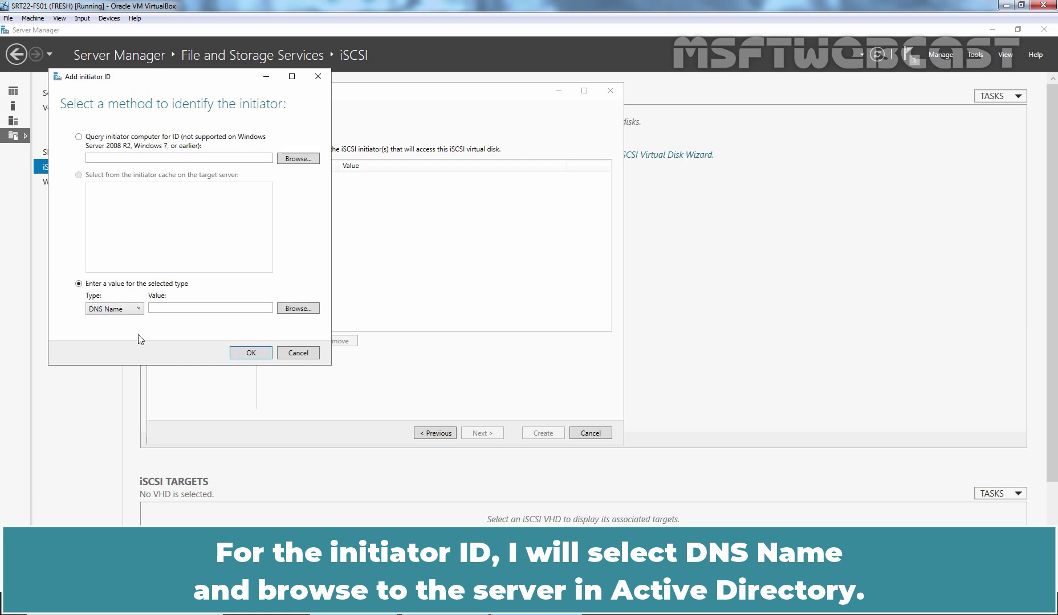
{"action": "left_click", "coordinate": [303, 312]}
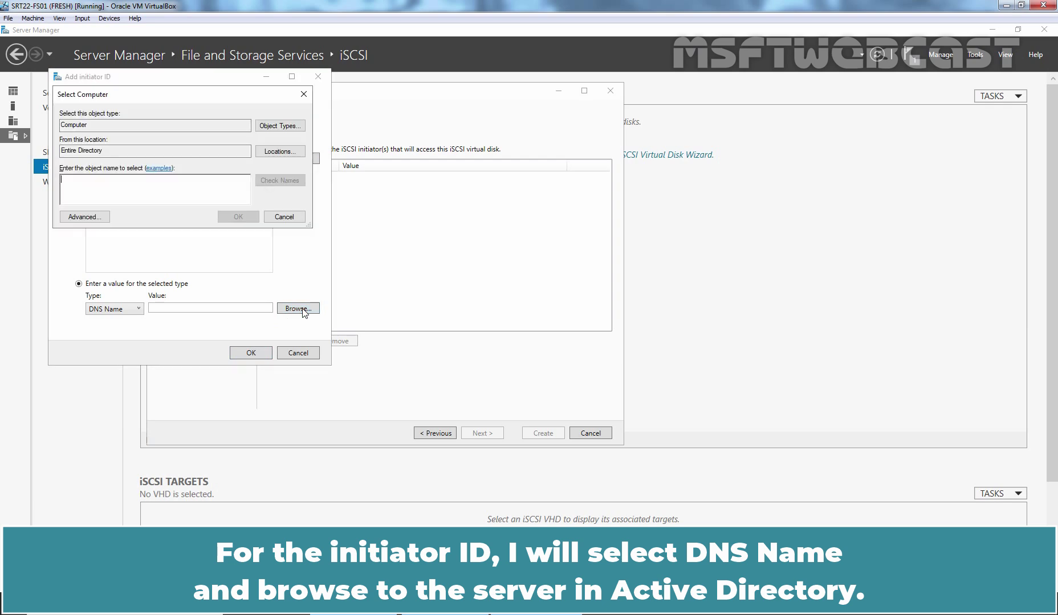
{"action": "type", "text": "SRt22"}
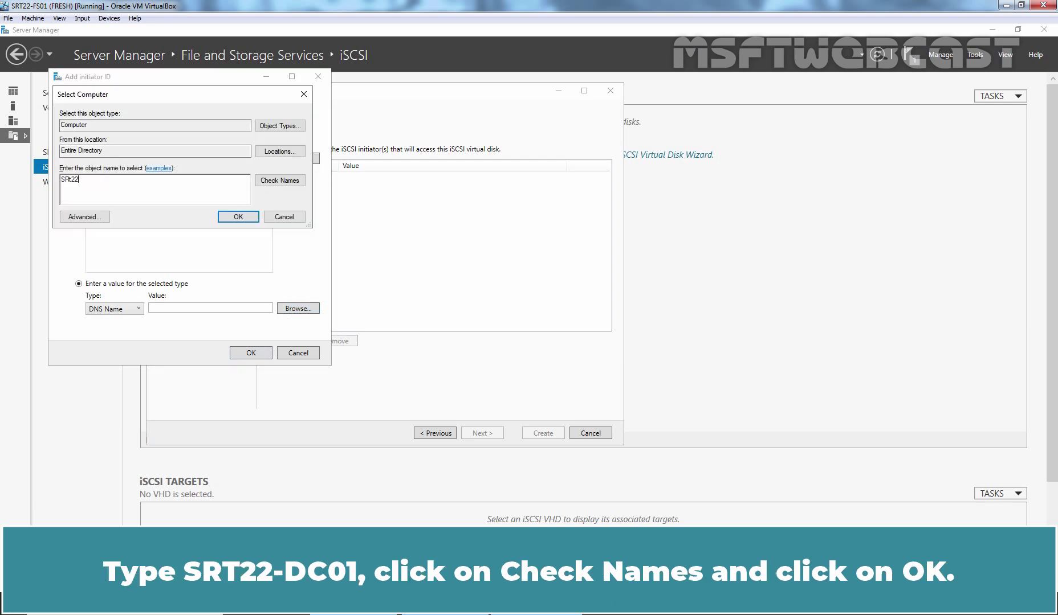
{"action": "type", "text": "-dc01"}
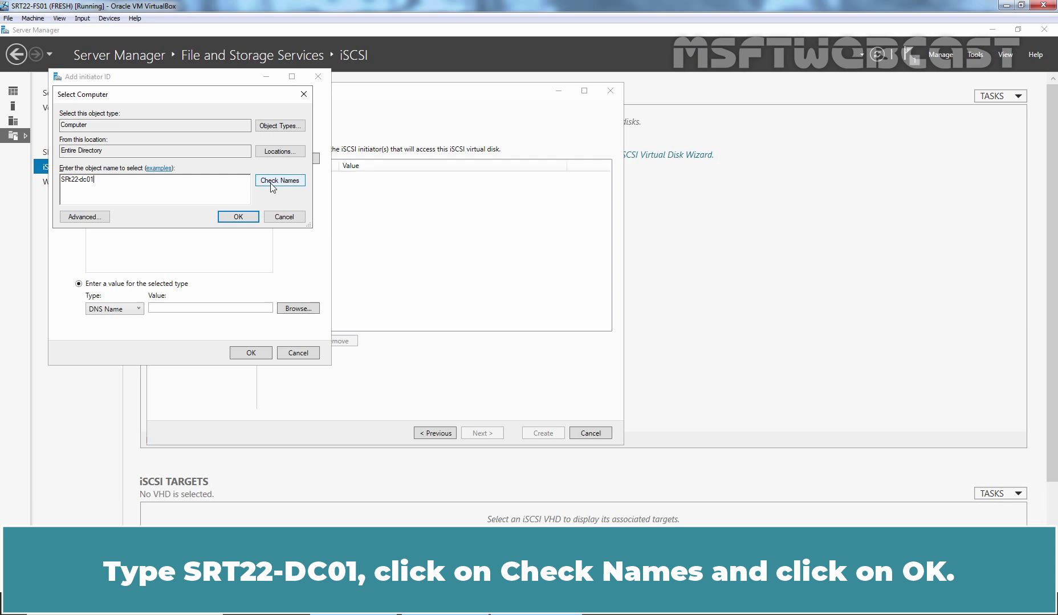
{"action": "left_click", "coordinate": [276, 186]}
{"action": "left_click", "coordinate": [238, 217]}
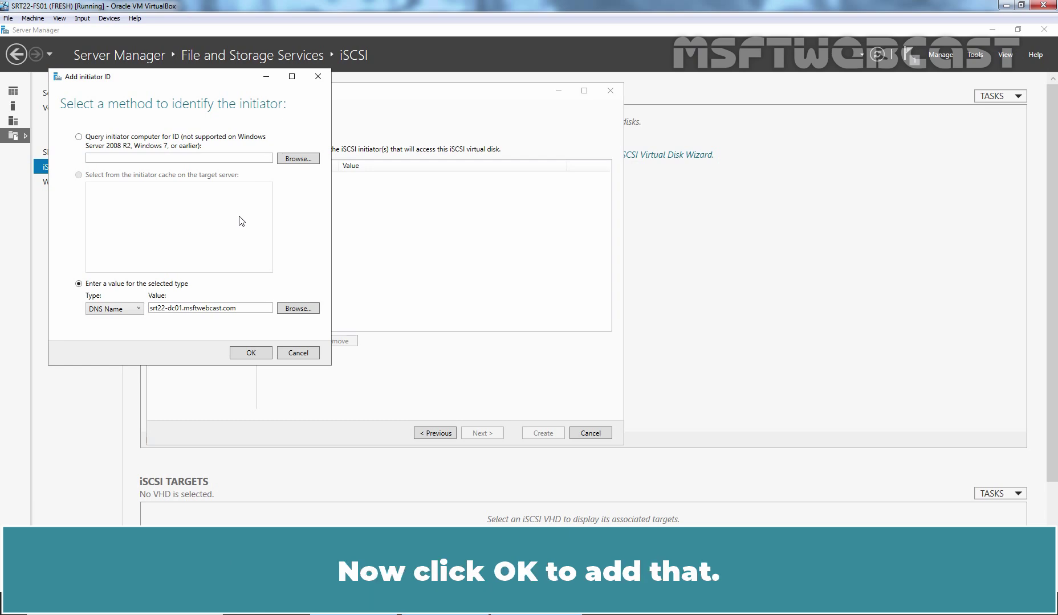
{"action": "left_click", "coordinate": [251, 352]}
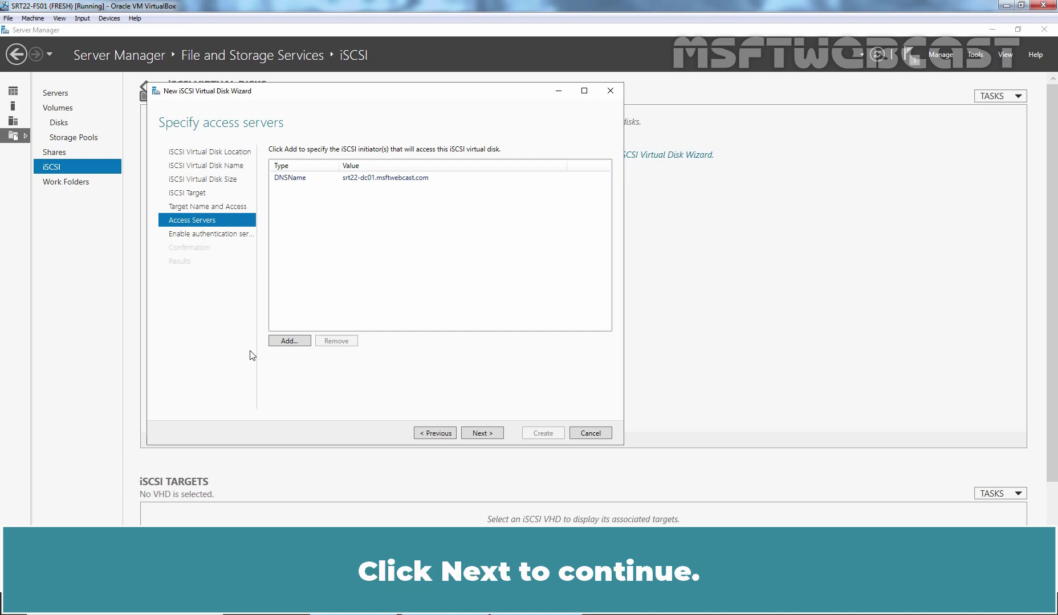
{"action": "left_click", "coordinate": [482, 433]}
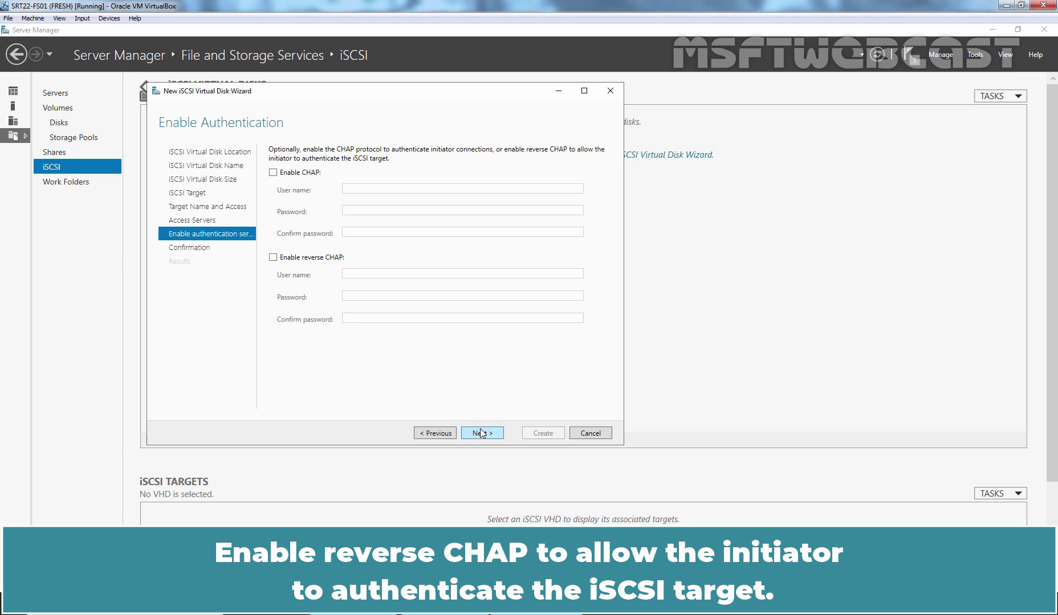
Enable CHAP on the target with the CHAP user name and a matching password, then continue
{"action": "left_click", "coordinate": [273, 173]}
{"action": "left_click", "coordinate": [362, 189]}
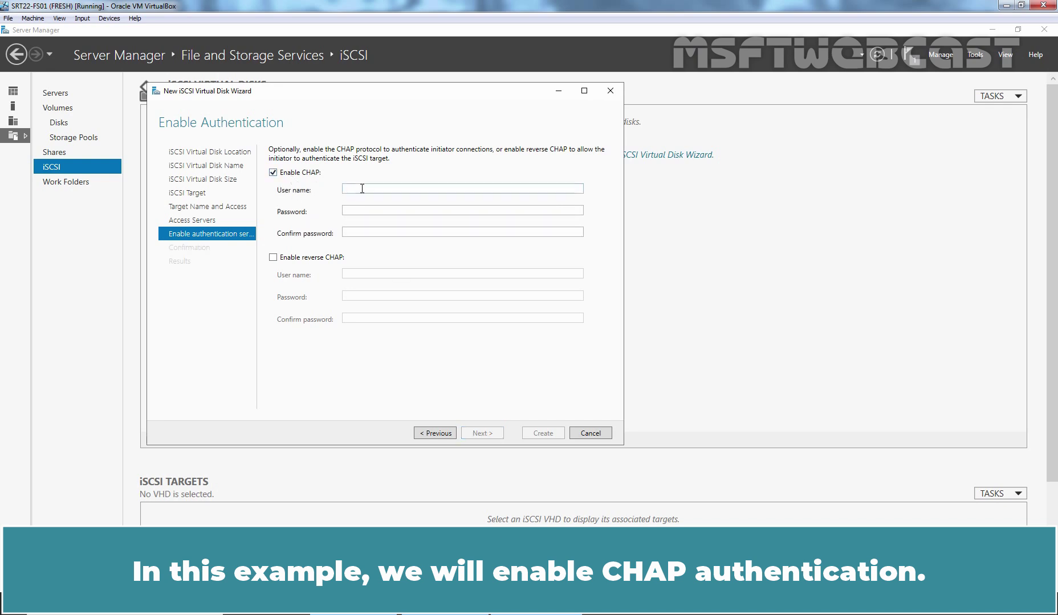
{"action": "type", "text": "msftwebcast"}
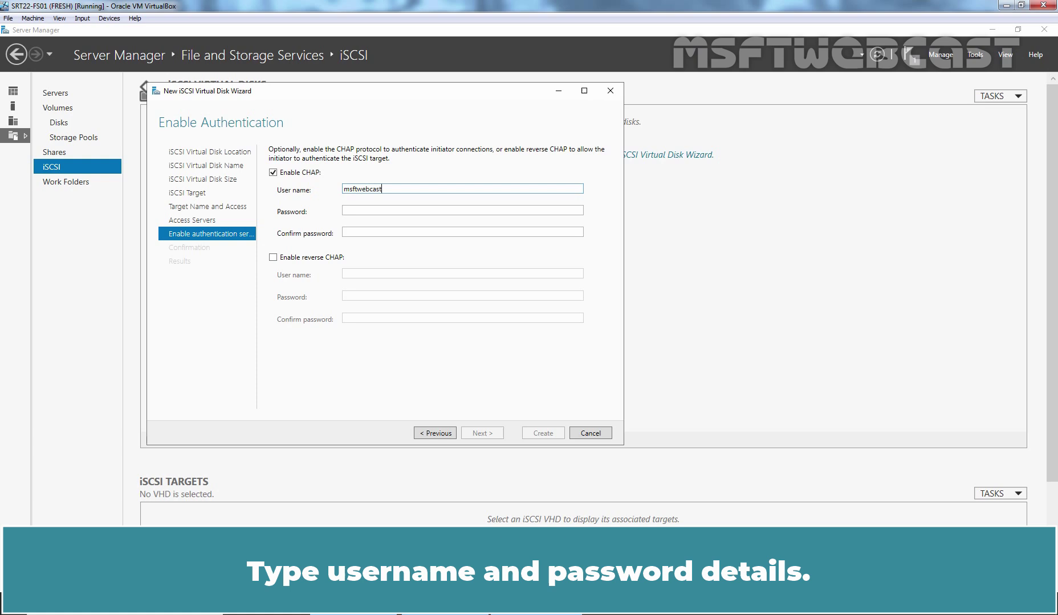
{"action": "key", "text": "Tab"}
{"action": "type", "text": "**************"}
{"action": "key", "text": "Tab"}
{"action": "type", "text": "******"}
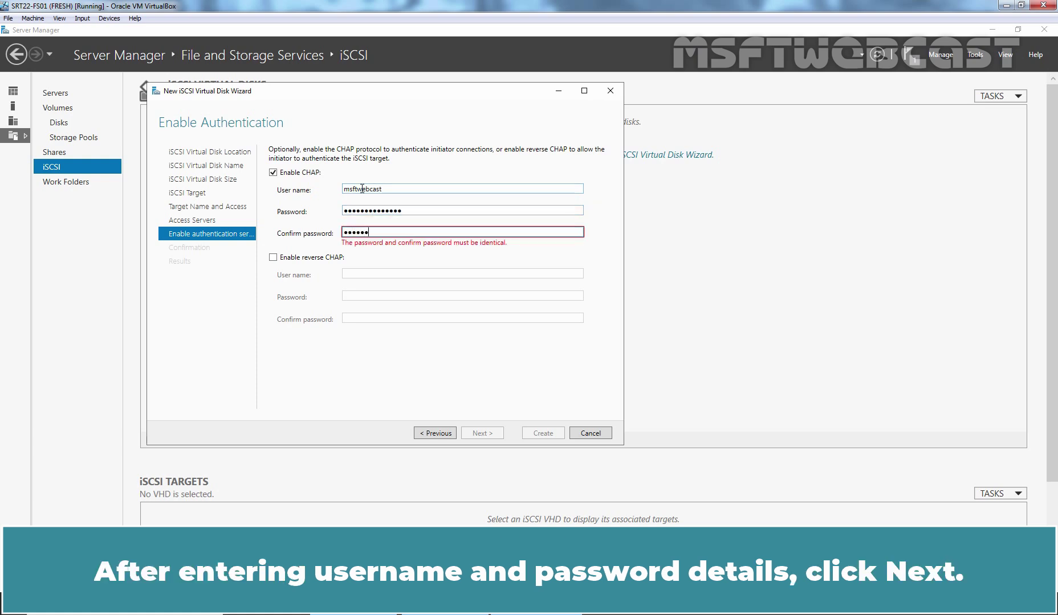
{"action": "type", "text": "********"}
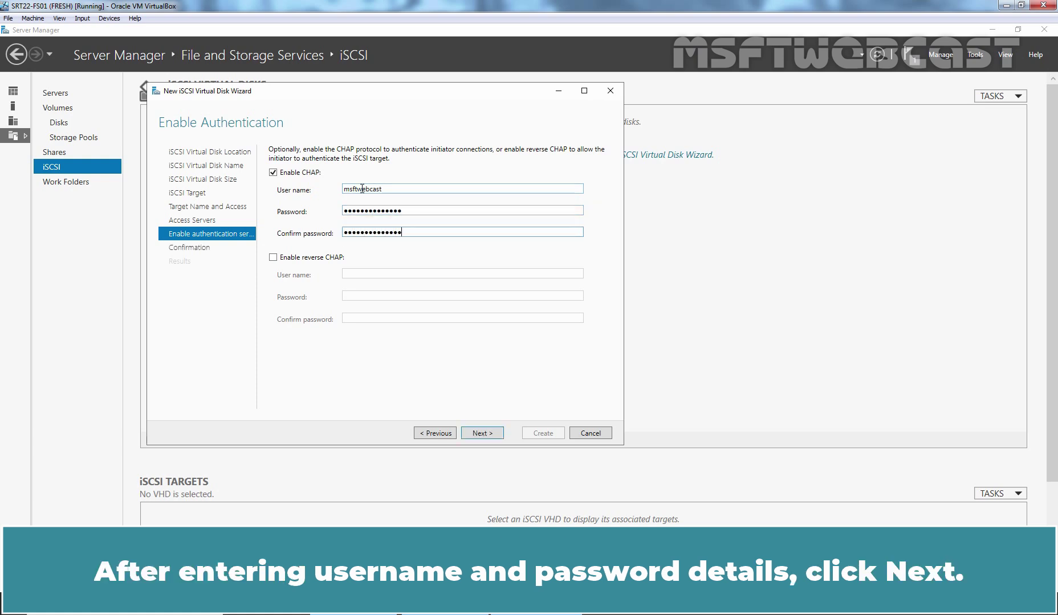
{"action": "left_click", "coordinate": [485, 433]}
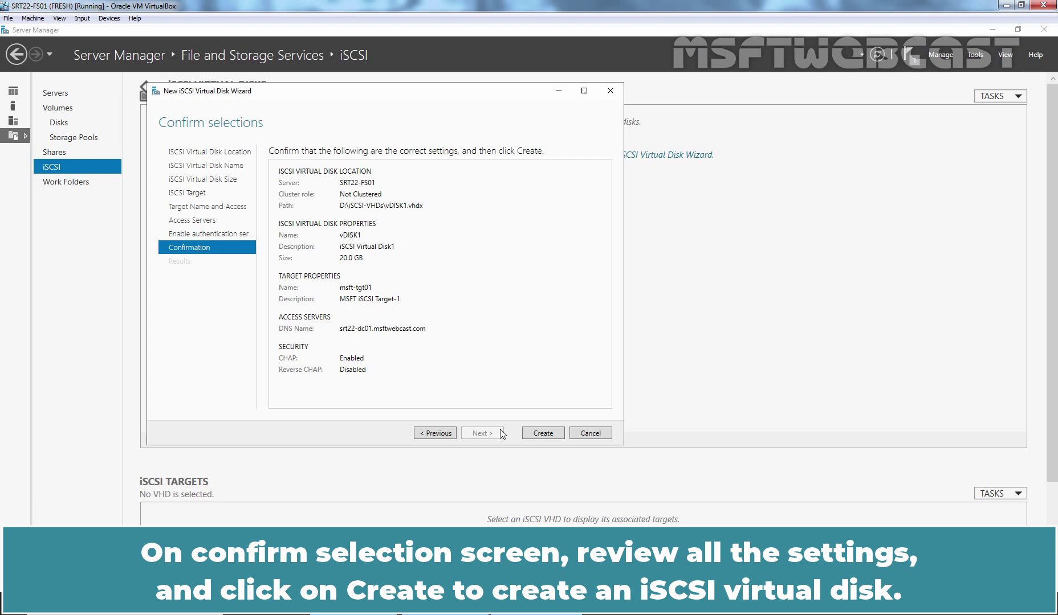
Create the vDISK1 virtual disk and msft-tgt01 target, then enlarge the iSCSI Targets list
{"action": "left_click", "coordinate": [543, 433]}
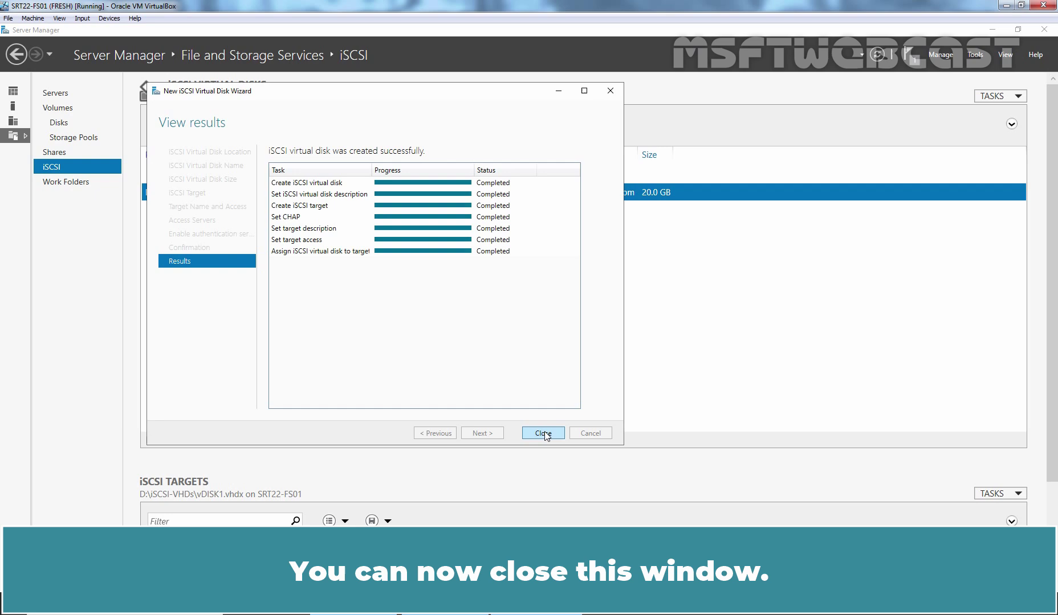
{"action": "left_click", "coordinate": [544, 433]}
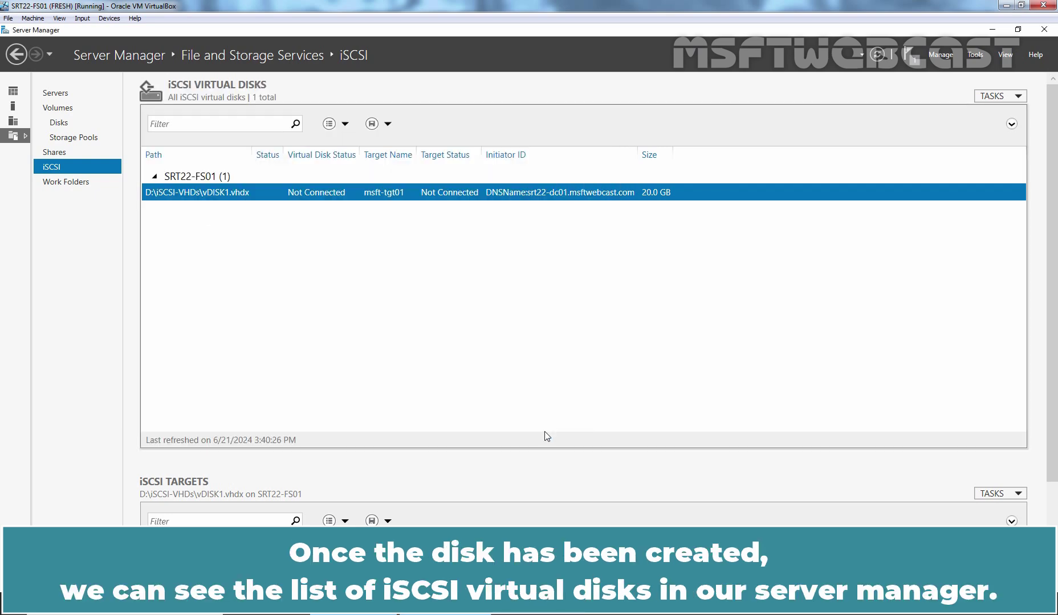
{"action": "left_click_drag", "start_coordinate": [531, 459], "coordinate": [538, 321]}
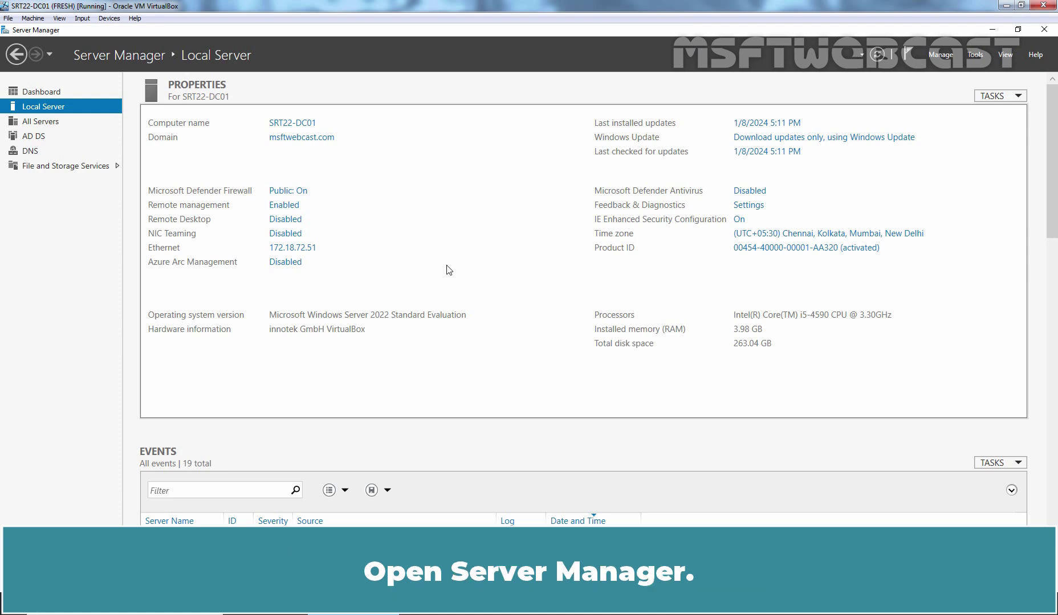
Launch iSCSI Initiator from Tools on SRT22-DC01, allowing the Microsoft iSCSI service to start
{"action": "left_click", "coordinate": [973, 55]}
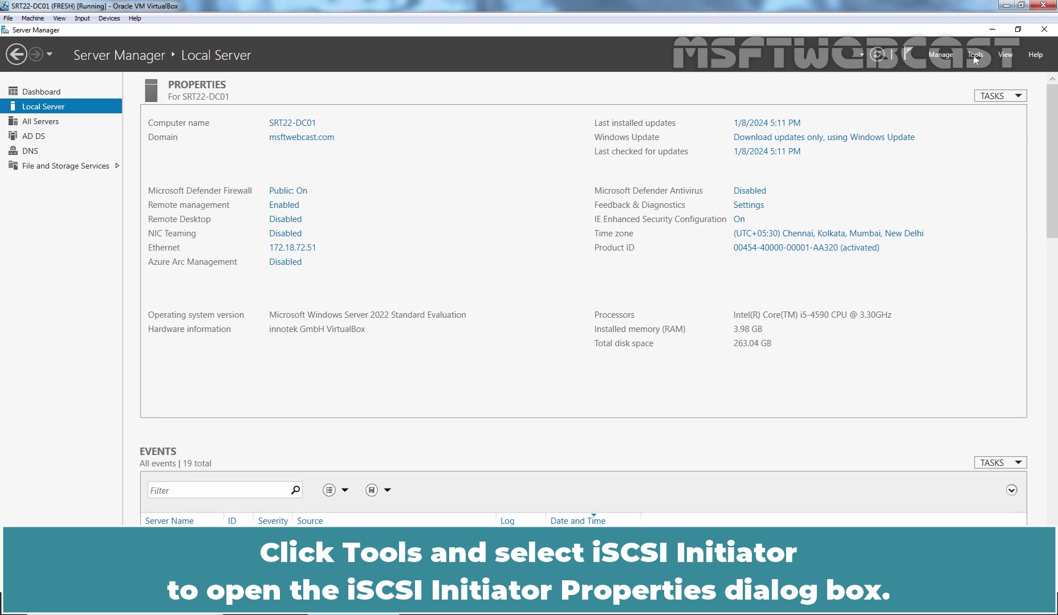
{"action": "left_click", "coordinate": [895, 233]}
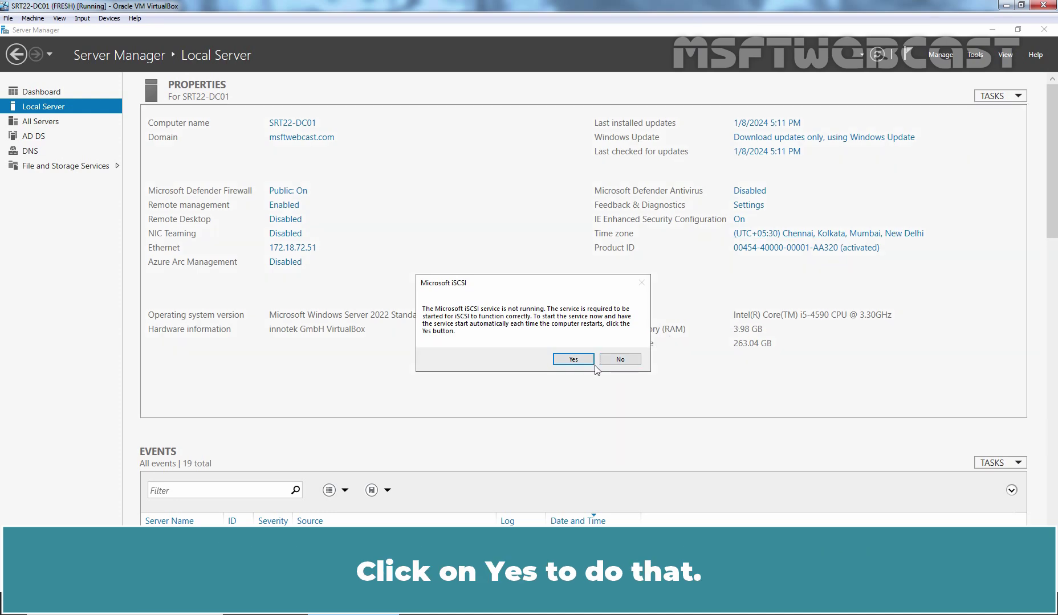
{"action": "left_click", "coordinate": [571, 359]}
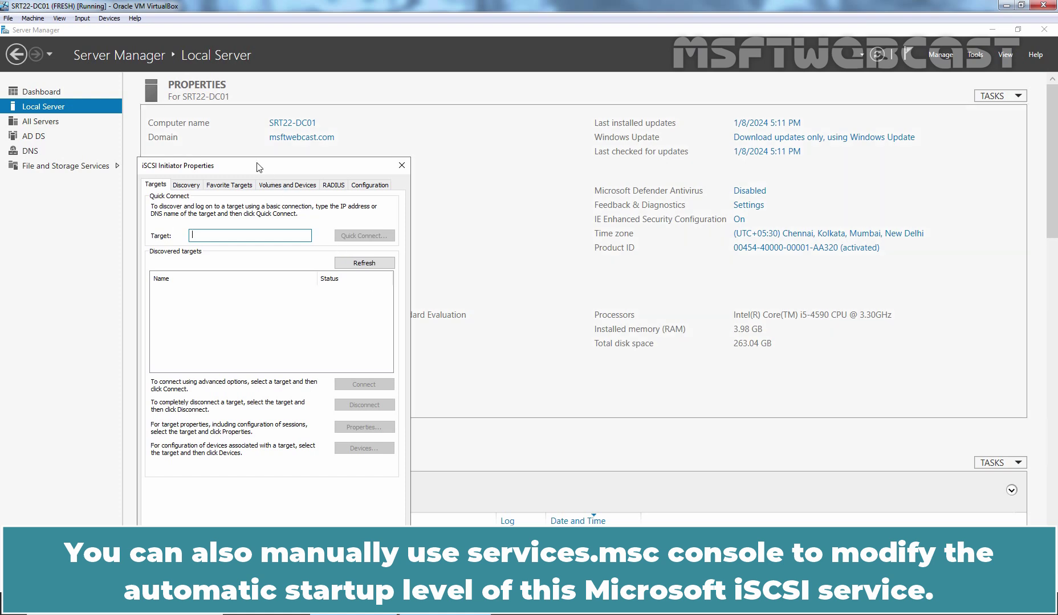
Quick Connect to srt22-fs01.msftwebcast.com, discovering the FS01 target, which stays Inactive
{"action": "left_click_drag", "start_coordinate": [260, 167], "coordinate": [331, 82]}
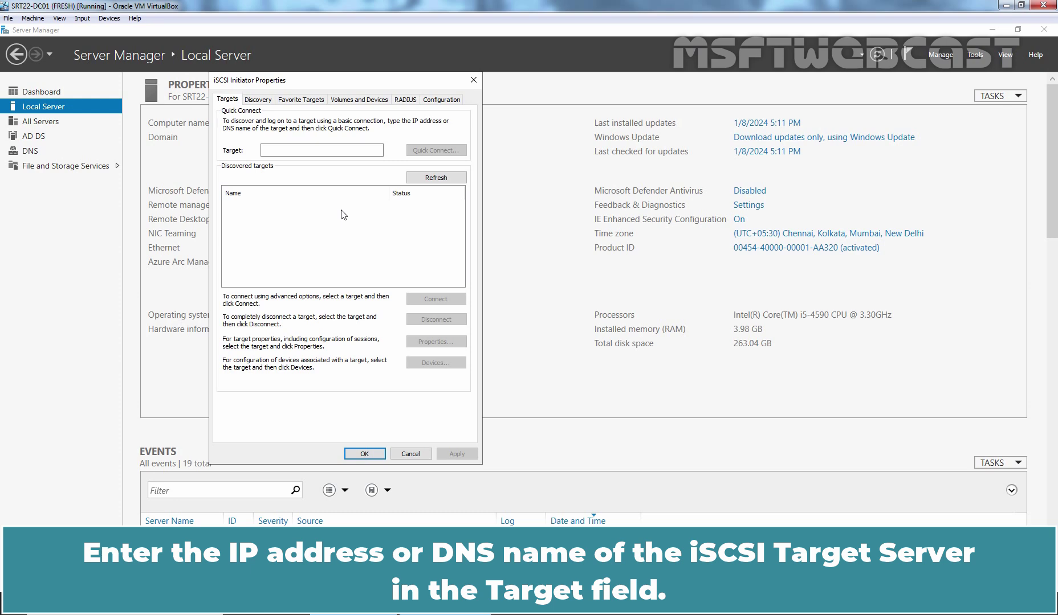
{"action": "left_click", "coordinate": [315, 150]}
{"action": "type", "text": "srt22-"}
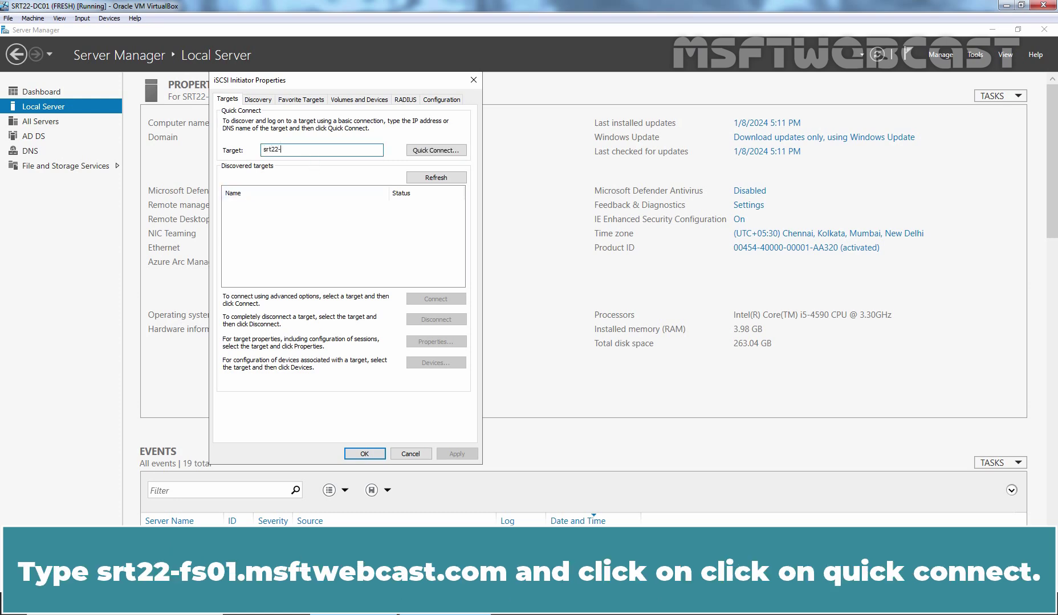
{"action": "type", "text": "fs01.msftwebcast.com"}
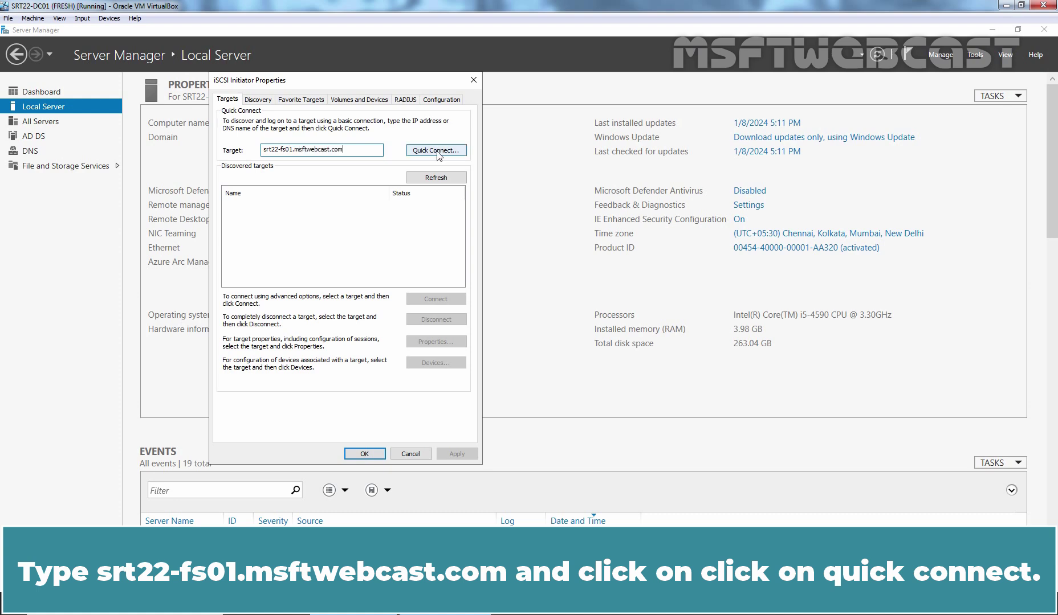
{"action": "left_click", "coordinate": [436, 151]}
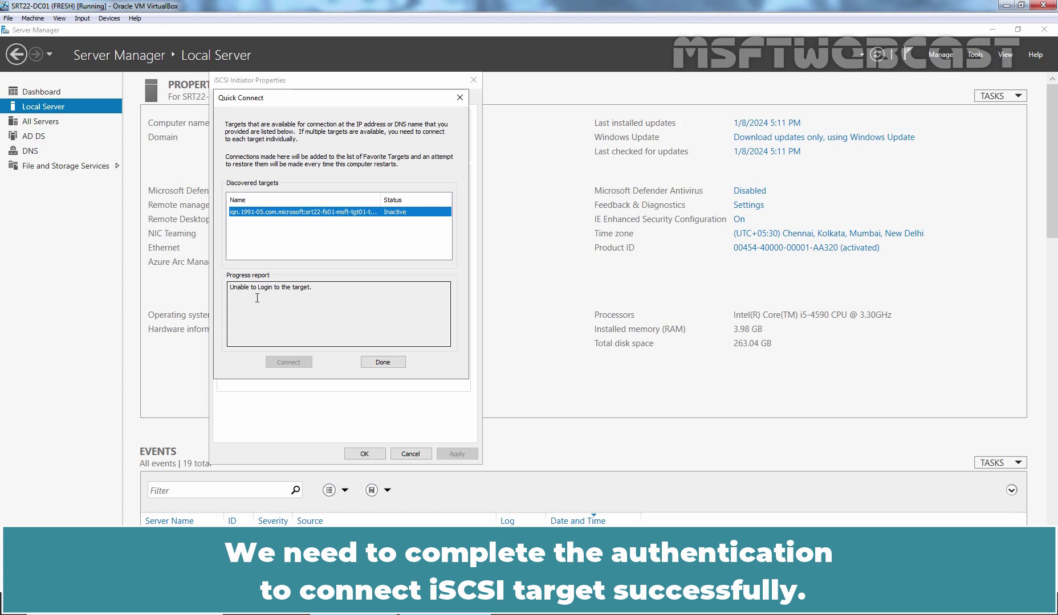
{"action": "left_click", "coordinate": [377, 361]}
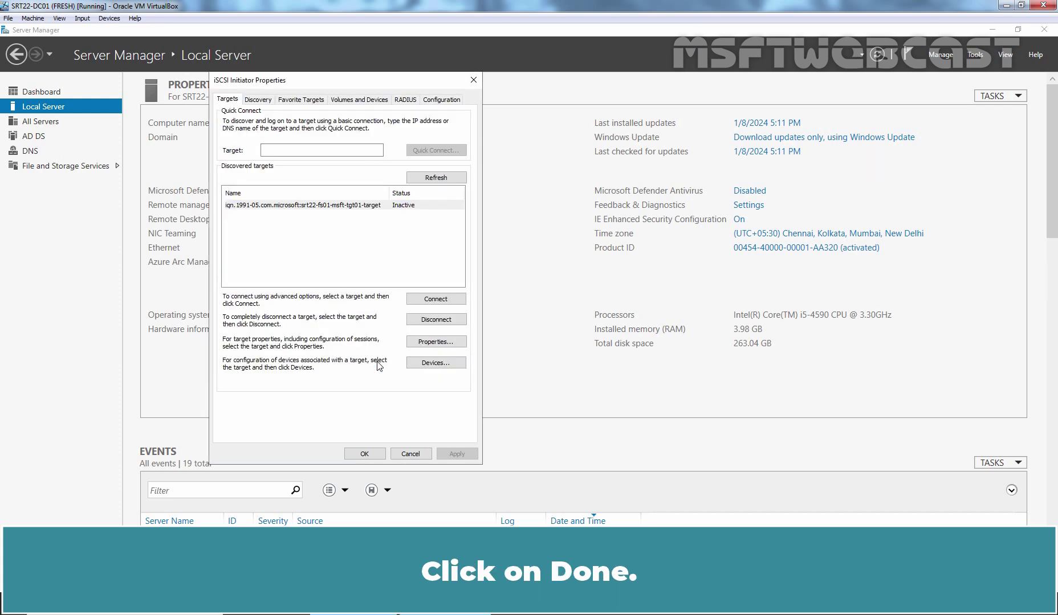
Select the discovered FS01 target and enable CHAP log on in its advanced connection settings
{"action": "left_click", "coordinate": [288, 205]}
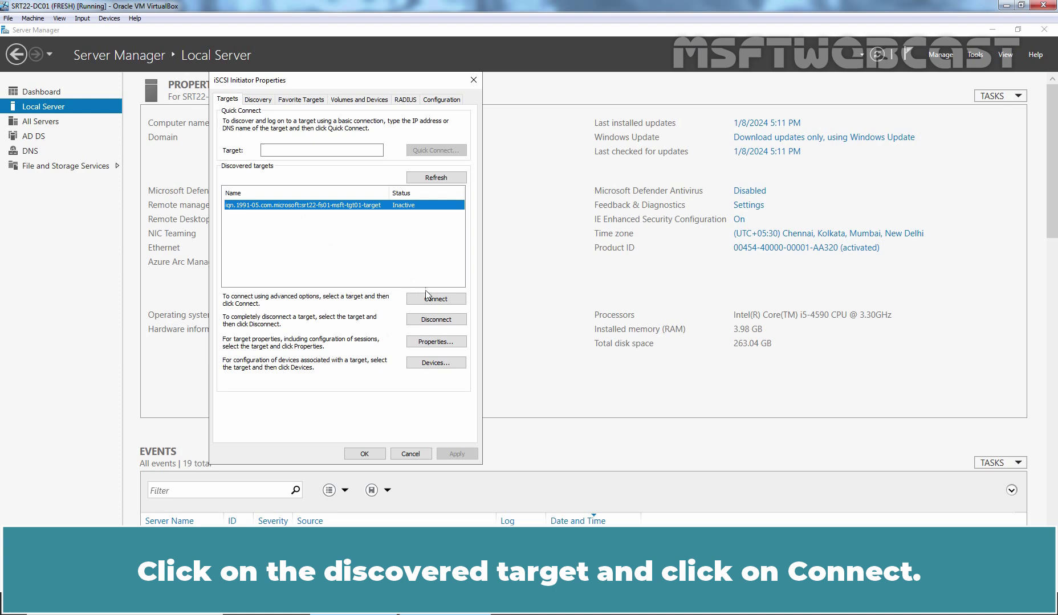
{"action": "left_click", "coordinate": [432, 300]}
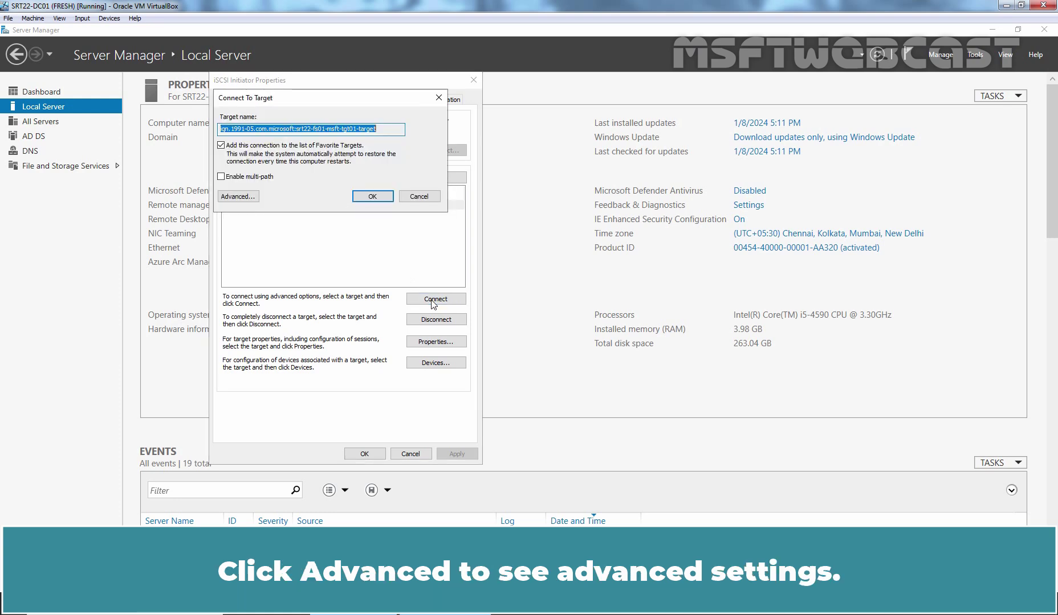
{"action": "left_click", "coordinate": [235, 196]}
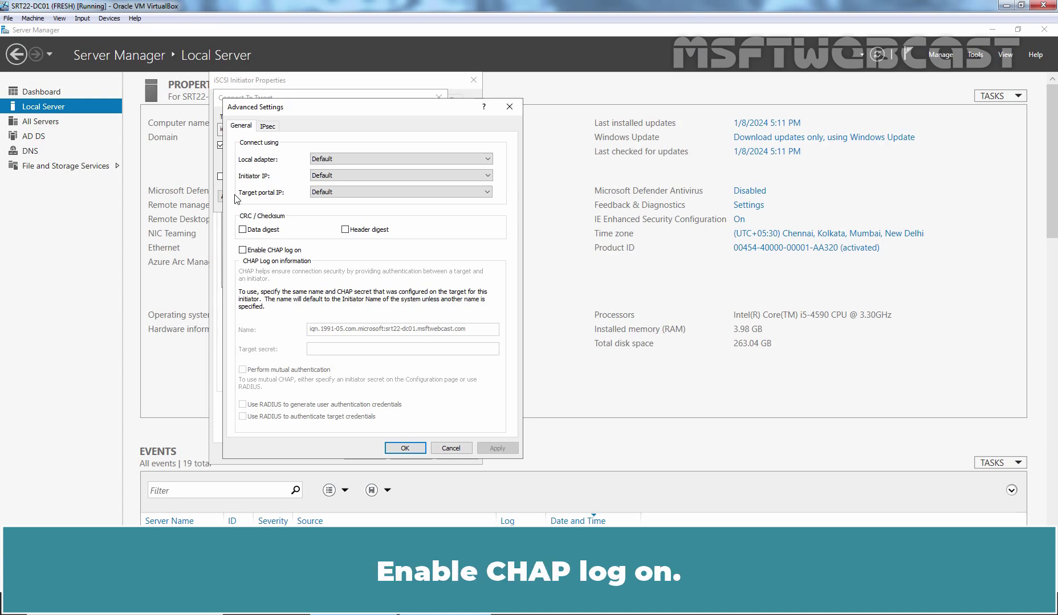
{"action": "left_click", "coordinate": [242, 249]}
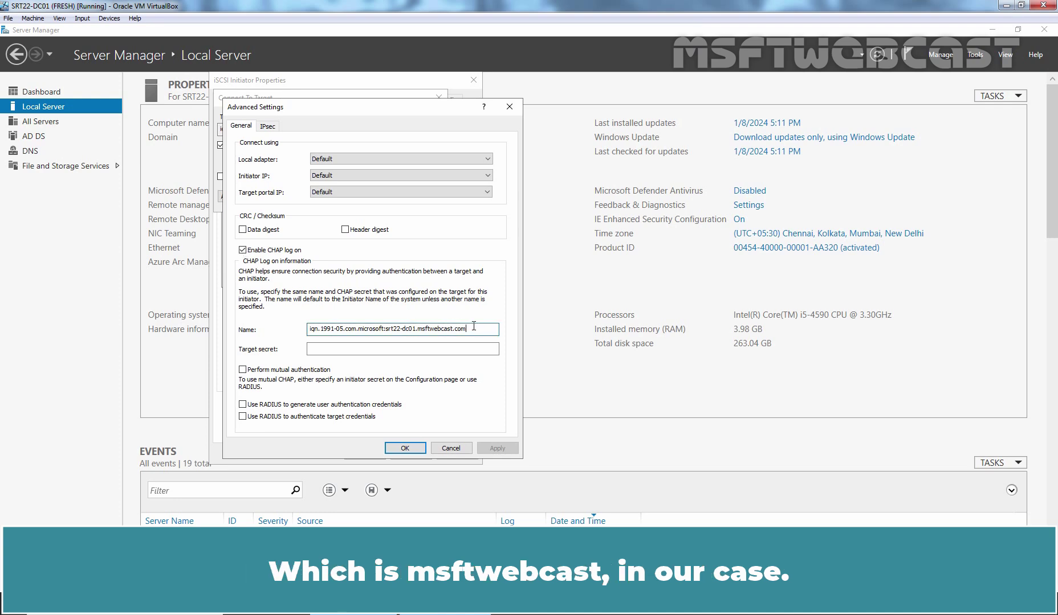
Enter the CHAP name and target secret, confirm the connection, and close the initiator
{"action": "left_click_drag", "start_coordinate": [463, 329], "coordinate": [186, 321]}
{"action": "type", "text": "msftwebcast"}
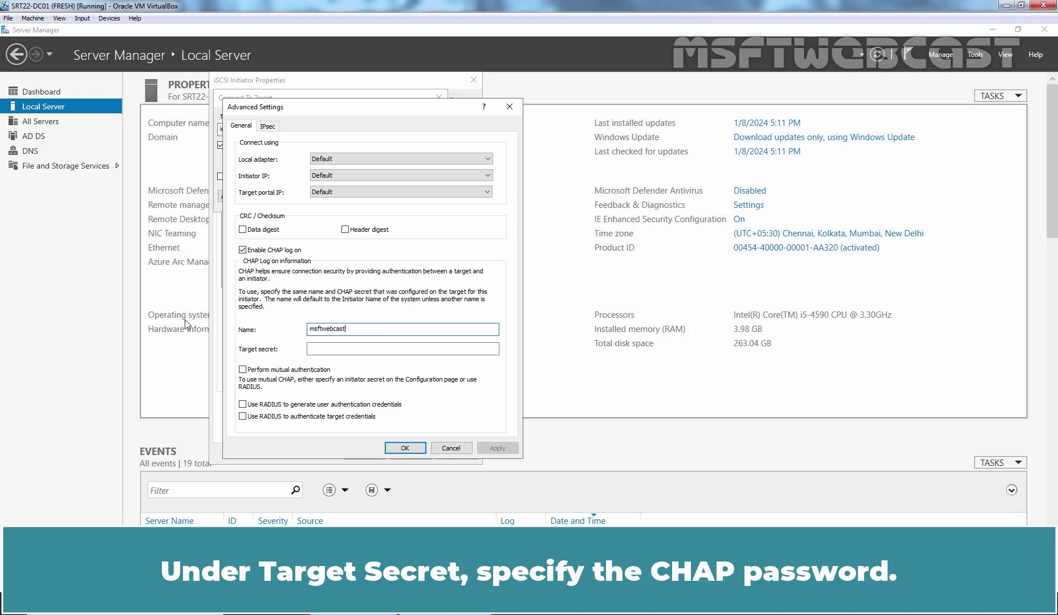
{"action": "key", "text": "Tab"}
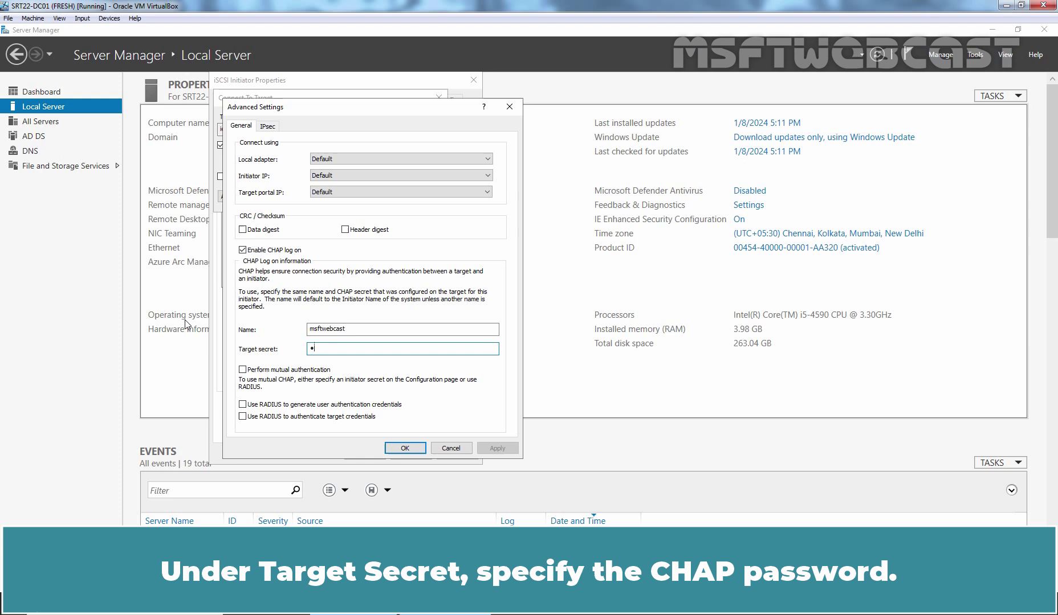
{"action": "type", "text": "••••••••••••••"}
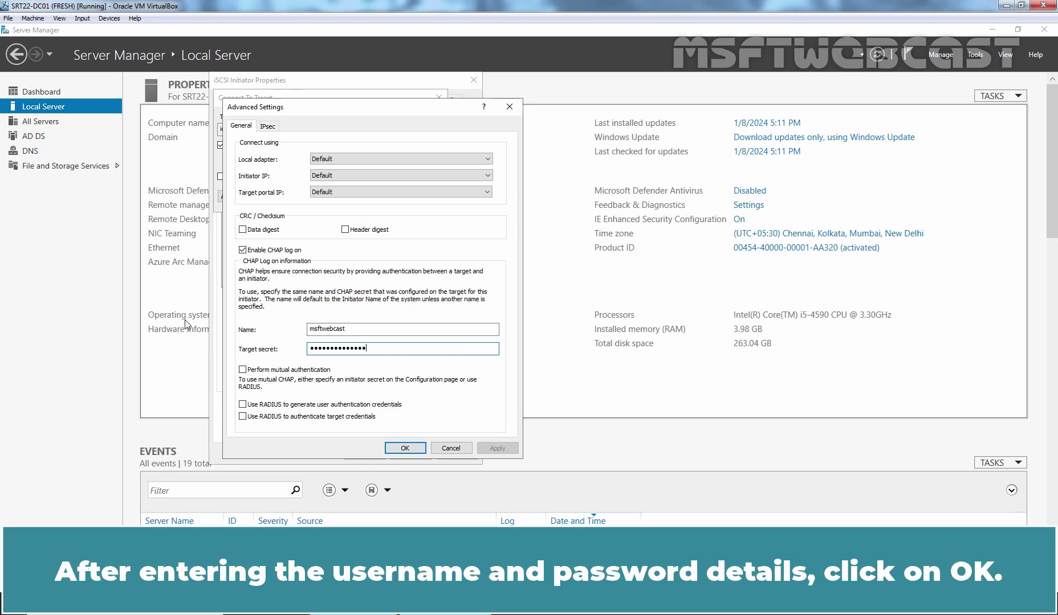
{"action": "left_click", "coordinate": [405, 449]}
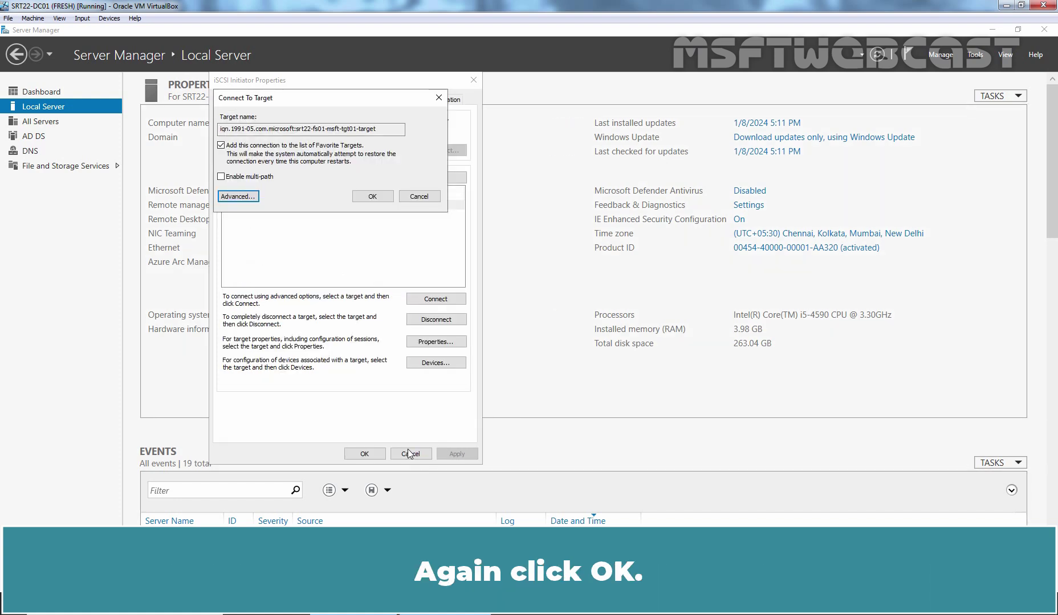
{"action": "left_click", "coordinate": [372, 197]}
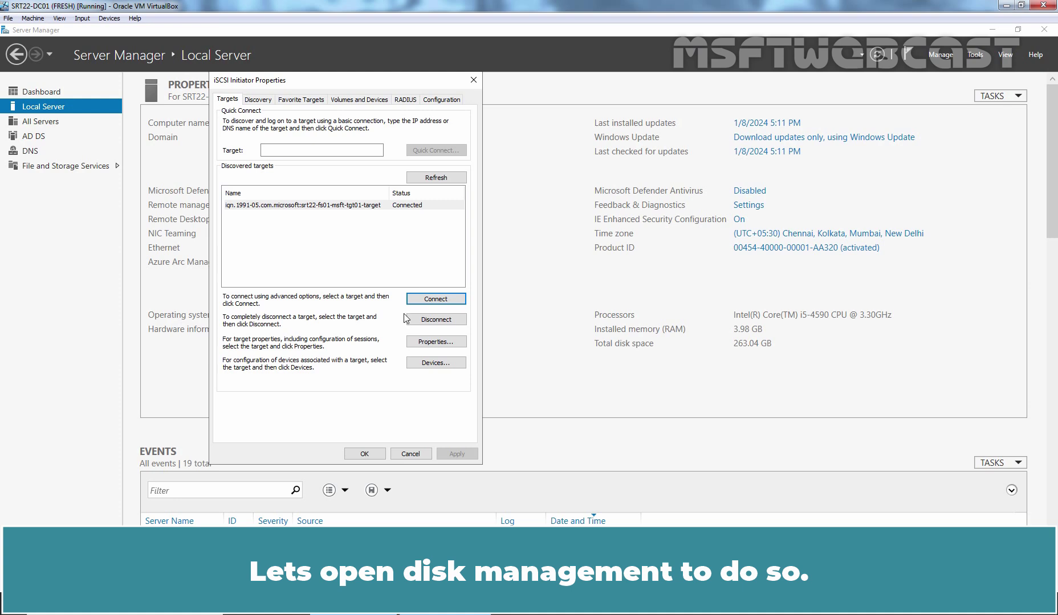
{"action": "left_click", "coordinate": [366, 453]}
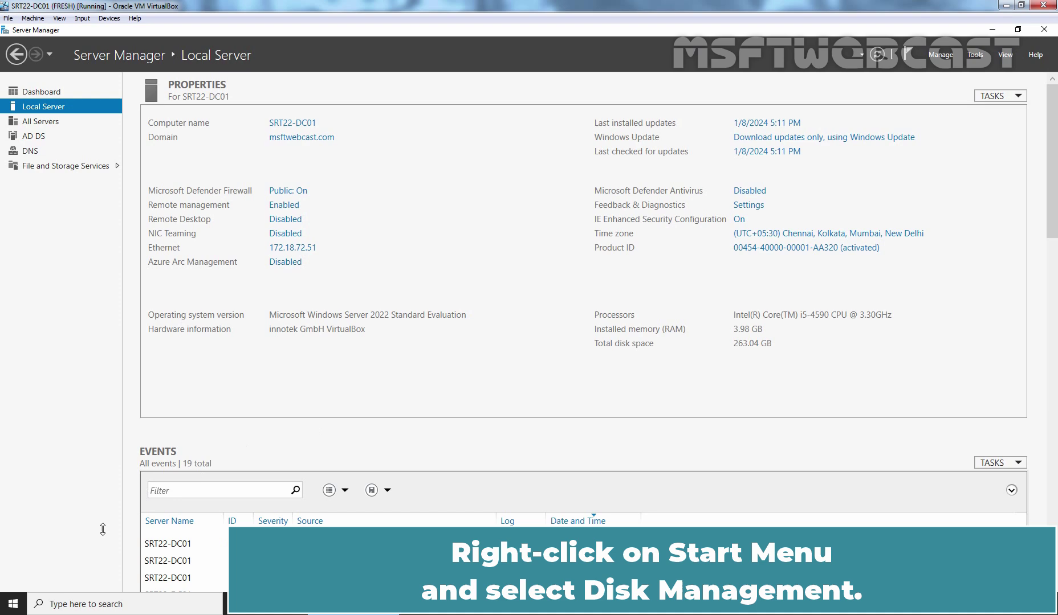
Open Disk Management and bring the offline Disk 1 online
{"action": "right_click", "coordinate": [13, 605]}
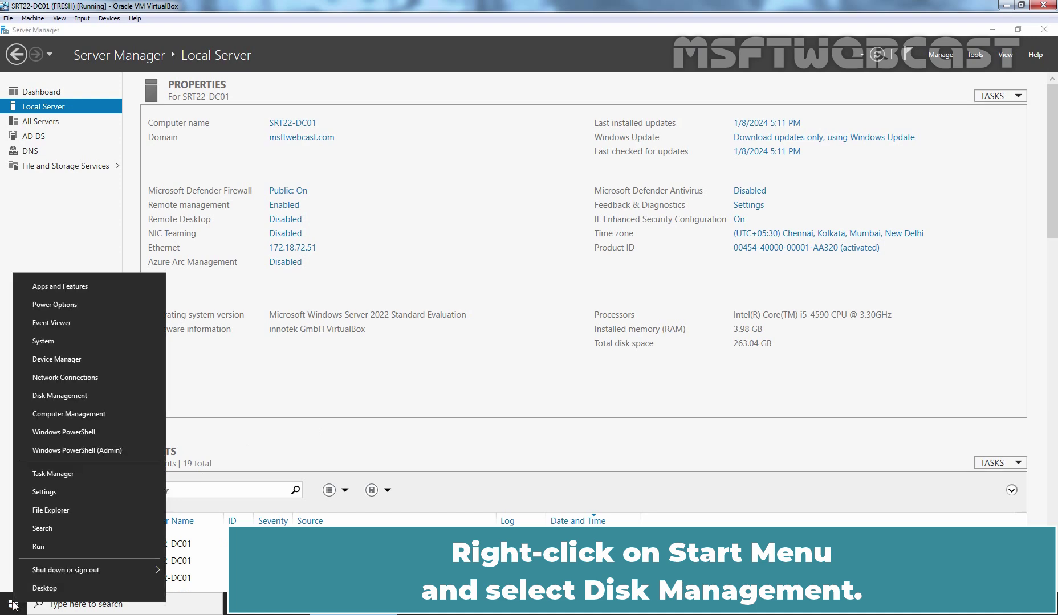
{"action": "left_click", "coordinate": [101, 396]}
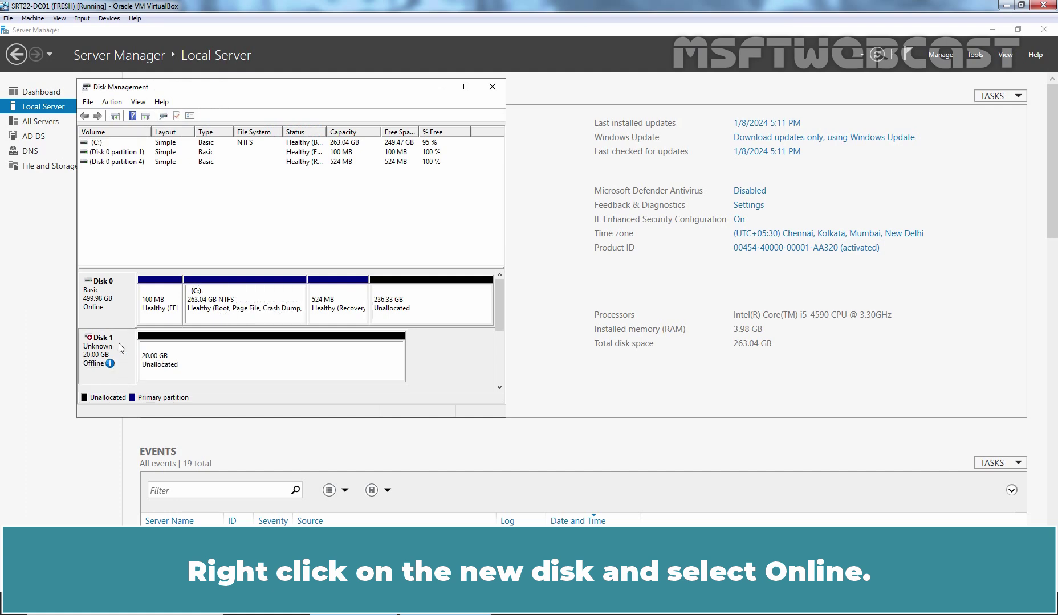
{"action": "right_click", "coordinate": [118, 343]}
{"action": "left_click", "coordinate": [149, 351]}
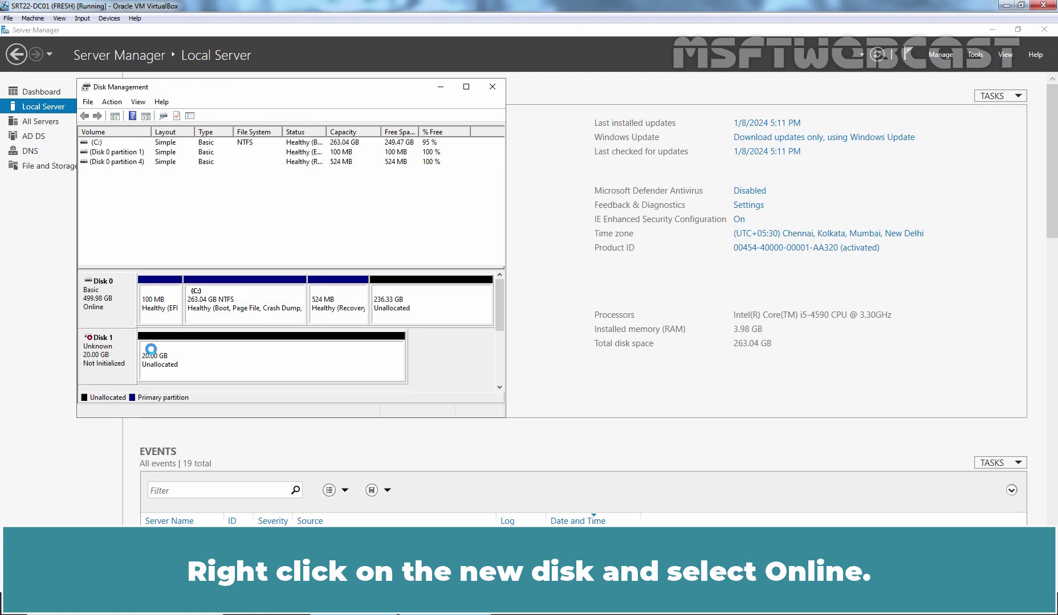
Initialize Disk 1 with the GPT partition style
{"action": "right_click", "coordinate": [119, 344]}
{"action": "left_click", "coordinate": [159, 351]}
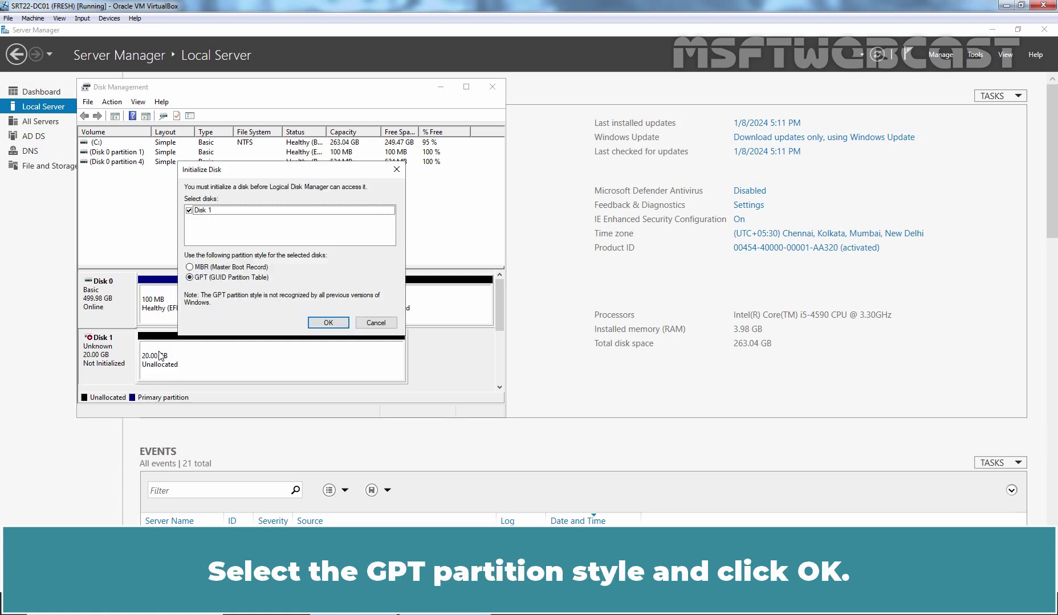
{"action": "left_click", "coordinate": [328, 323]}
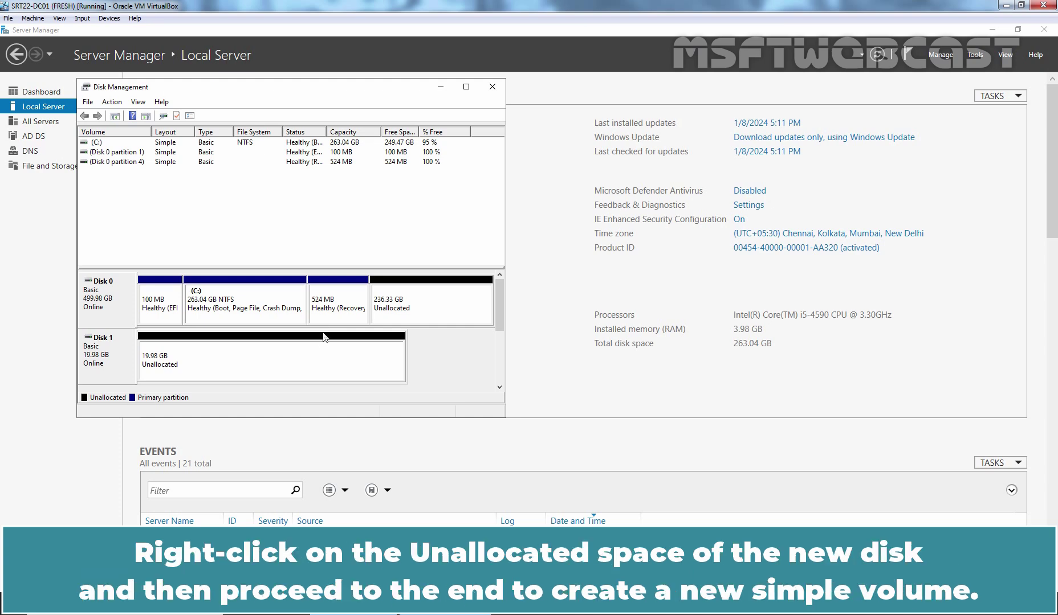
Create a simple volume on Disk 1 using full size, drive letter E and default NTFS formatting
{"action": "right_click", "coordinate": [277, 366]}
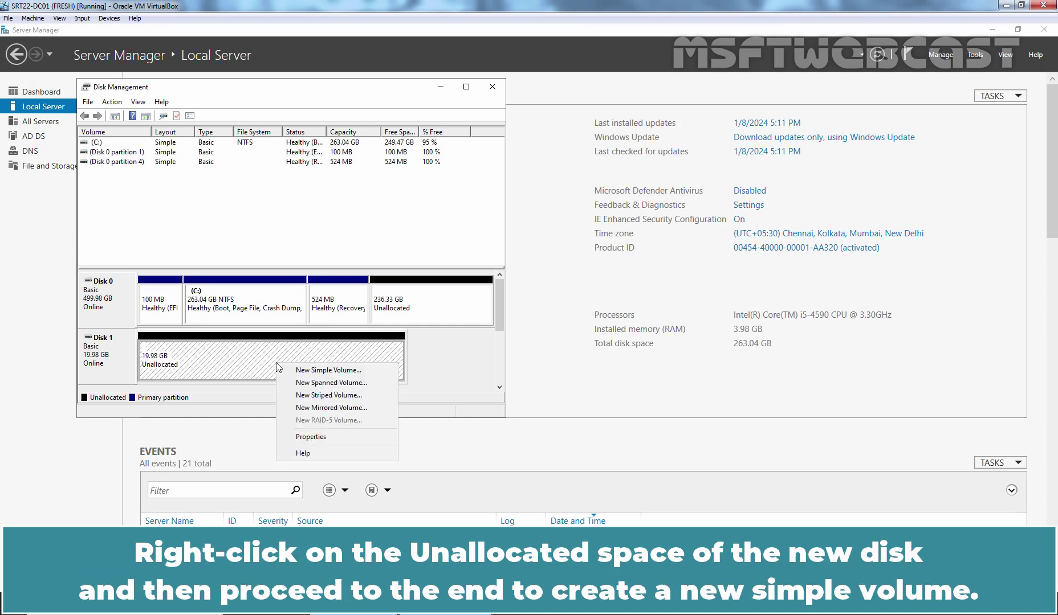
{"action": "left_click", "coordinate": [334, 371]}
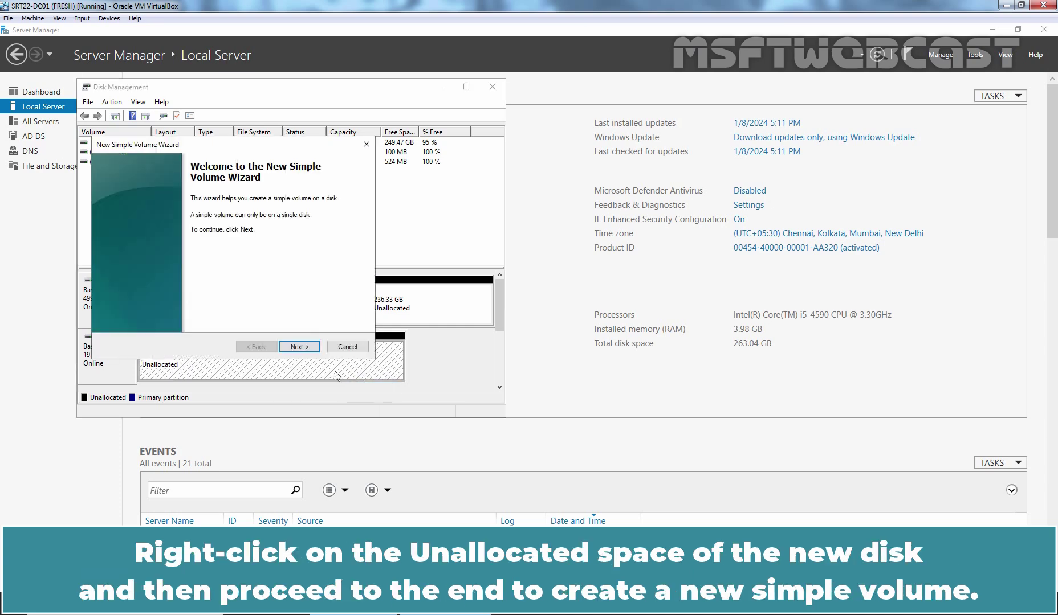
{"action": "left_click", "coordinate": [300, 347]}
{"action": "left_click", "coordinate": [299, 347]}
{"action": "left_click", "coordinate": [299, 347]}
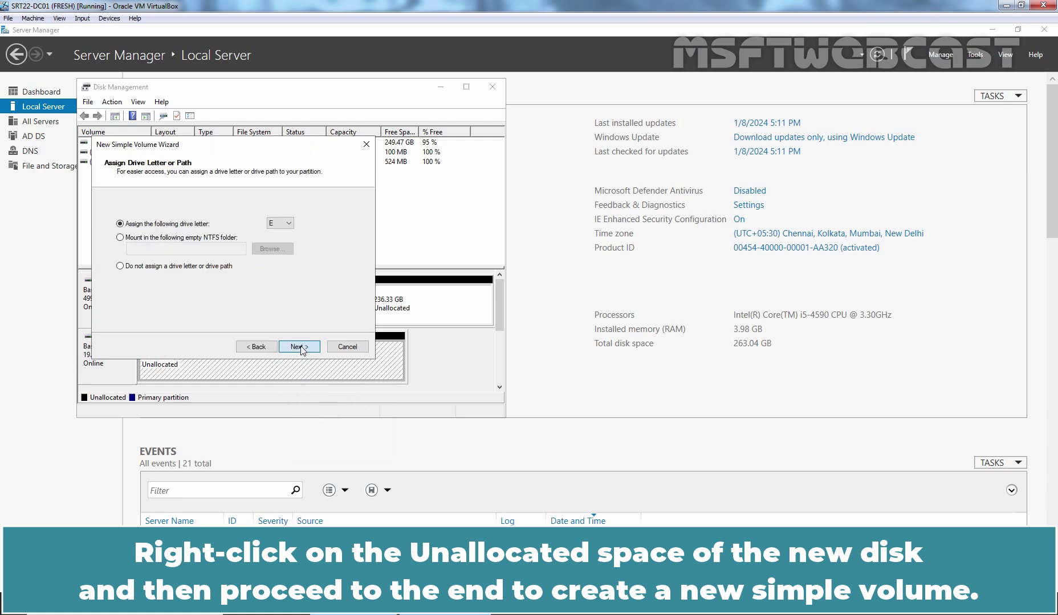
{"action": "left_click", "coordinate": [299, 347]}
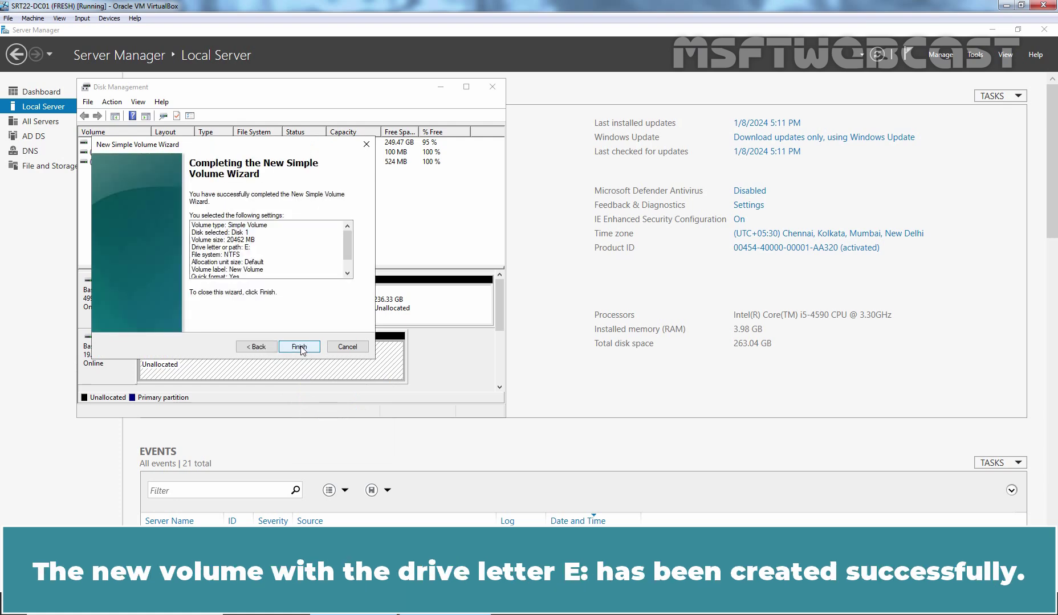
{"action": "left_click", "coordinate": [299, 347]}
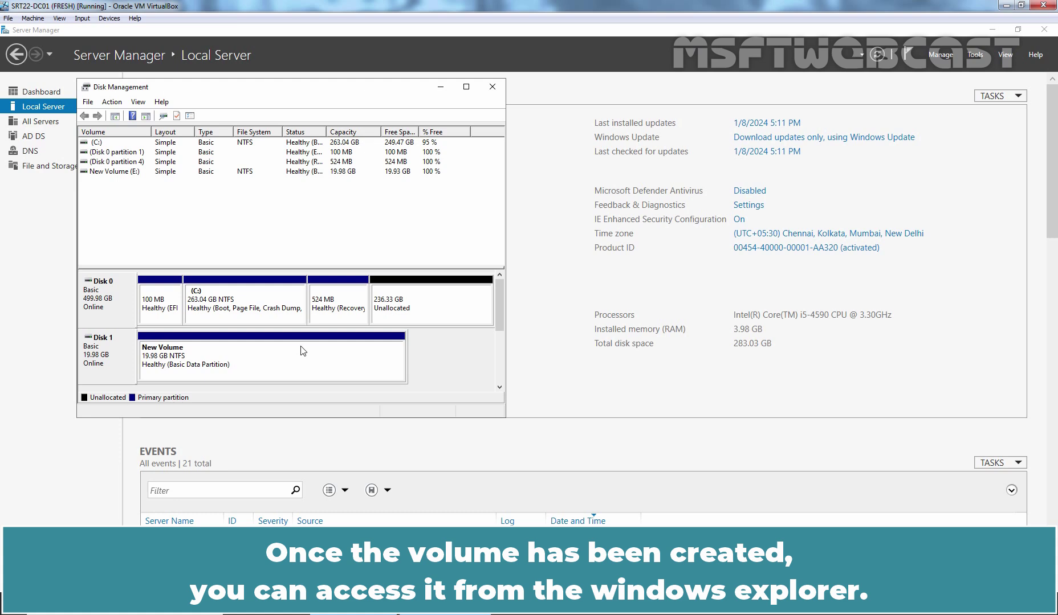
Open New Volume (E:) in File Explorer and create a folder named Admin
{"action": "key", "text": "super+e"}
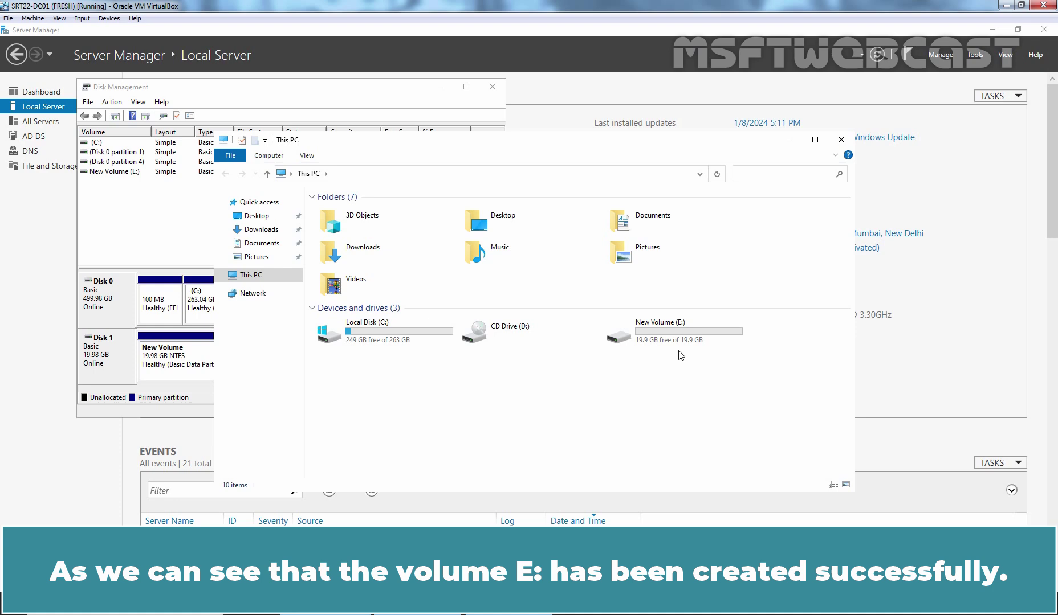
{"action": "double_click", "coordinate": [662, 325]}
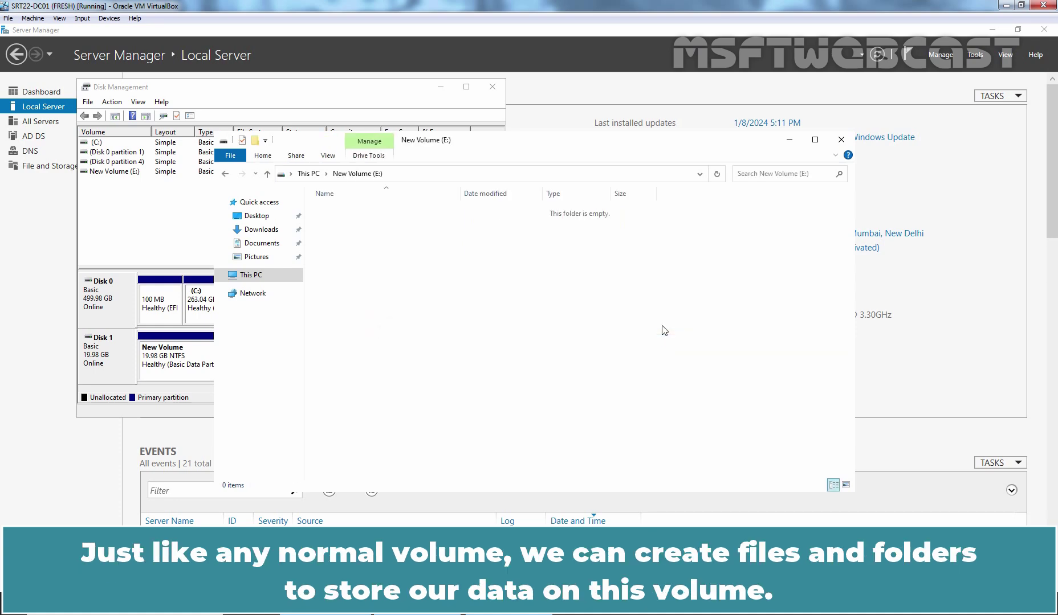
{"action": "key", "text": "ctrl+shift+n"}
{"action": "type", "text": "Admin"}
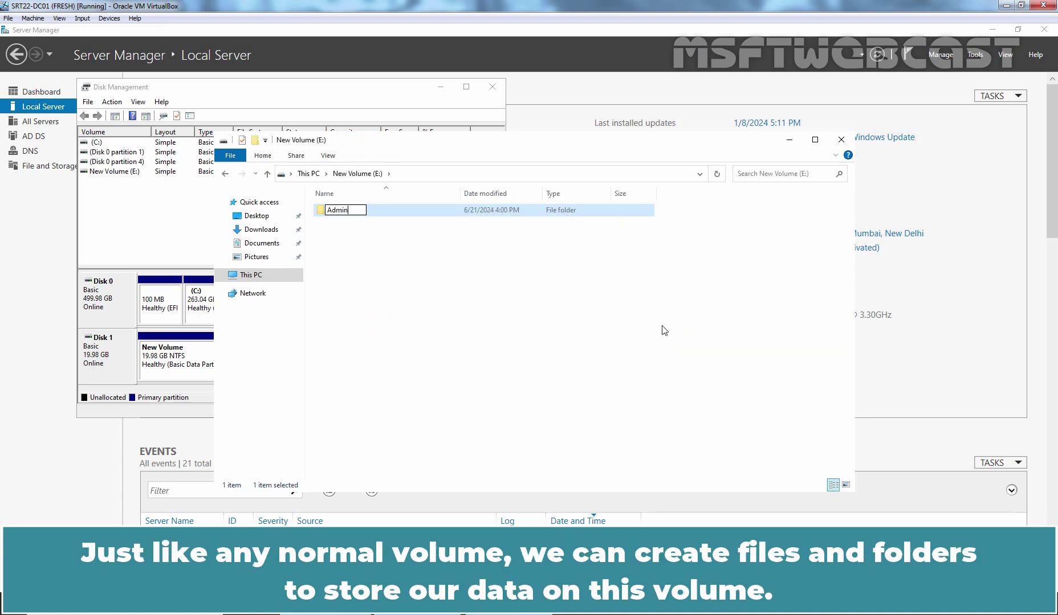
{"action": "key", "text": "Return"}
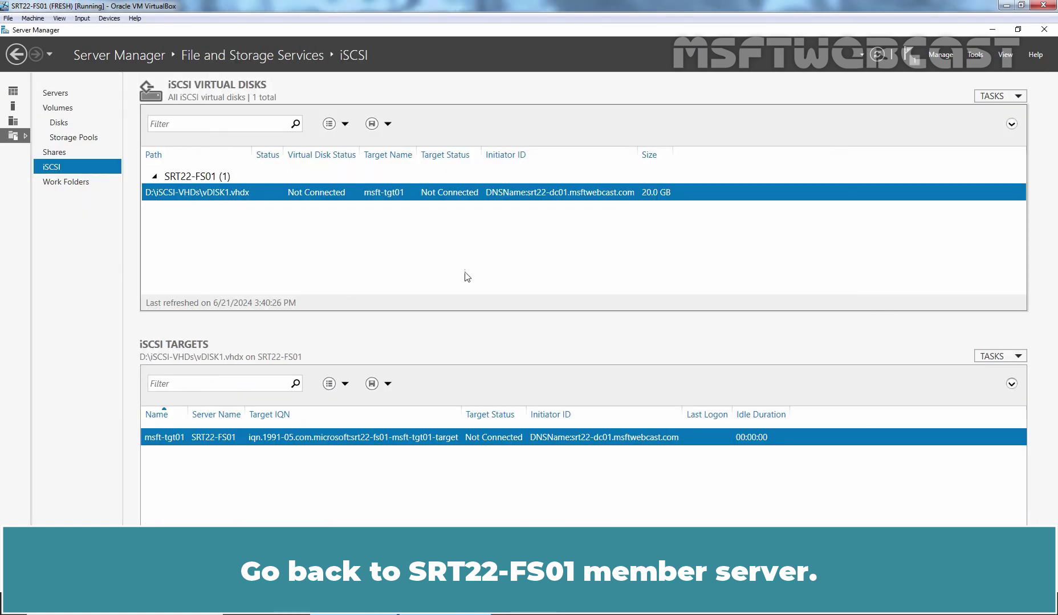
Refresh the iSCSI view and check msft-tgt01's Connections for the single DC01 session
{"action": "left_click", "coordinate": [878, 55]}
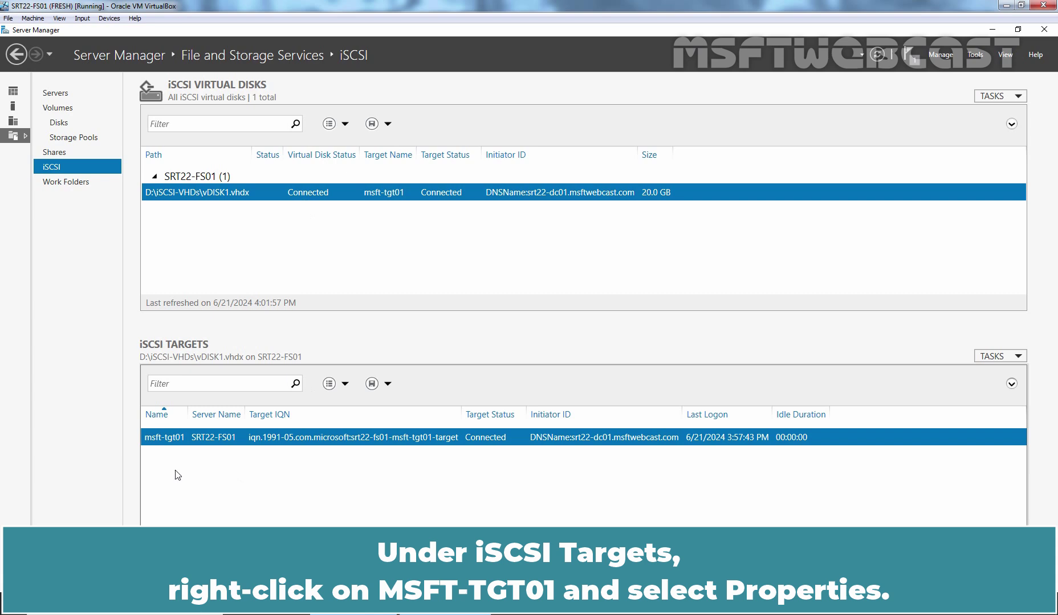
{"action": "right_click", "coordinate": [192, 442]}
{"action": "left_click", "coordinate": [240, 478]}
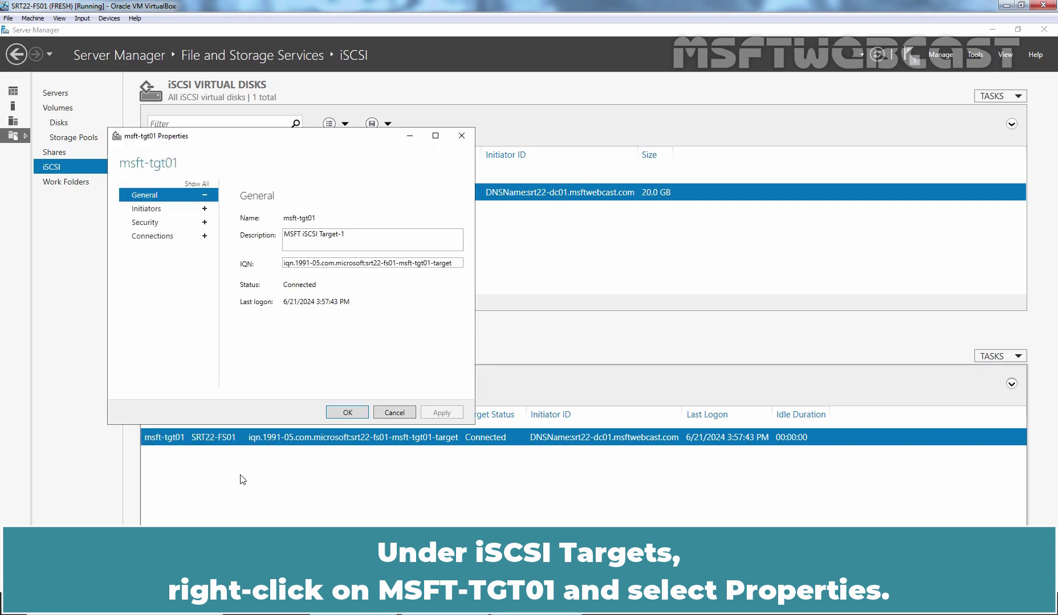
{"action": "left_click", "coordinate": [153, 239]}
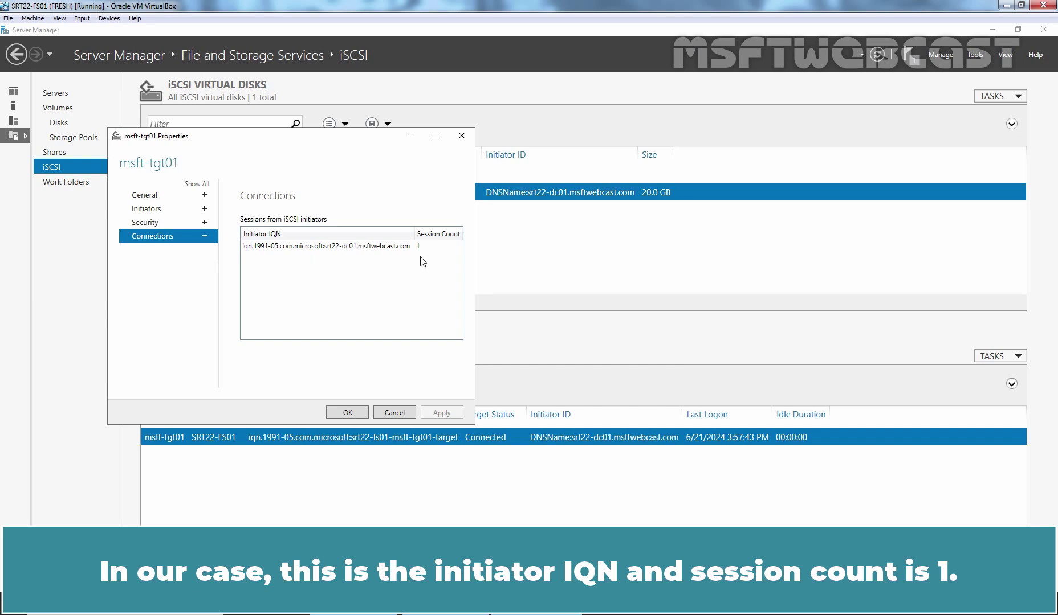
{"action": "left_click", "coordinate": [348, 411]}
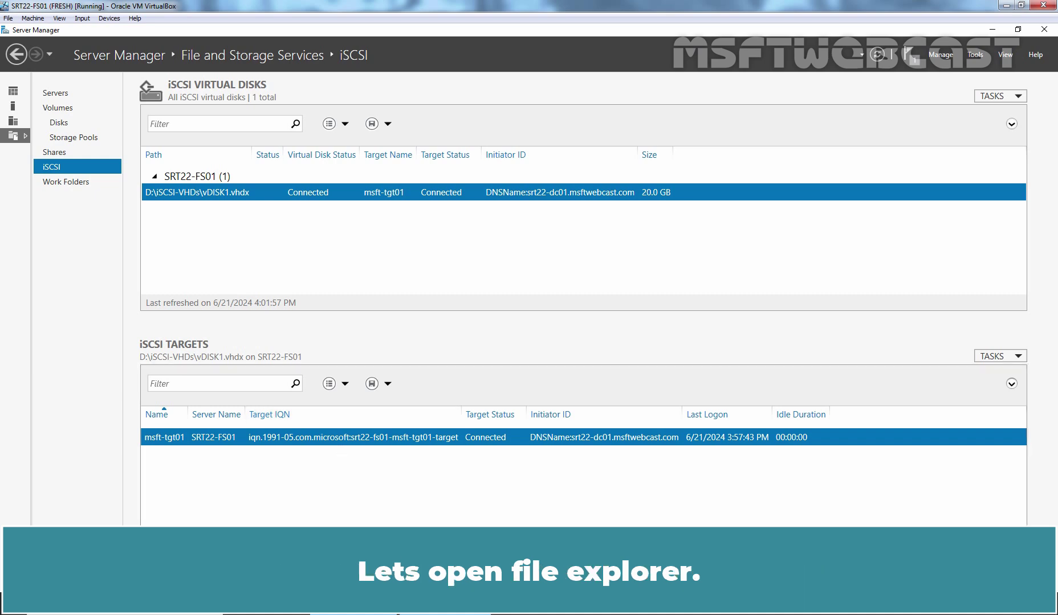
Browse to D:\iSCSI-VHDs in File Explorer to display the vDISK1 disk image
{"action": "key", "text": "super+e"}
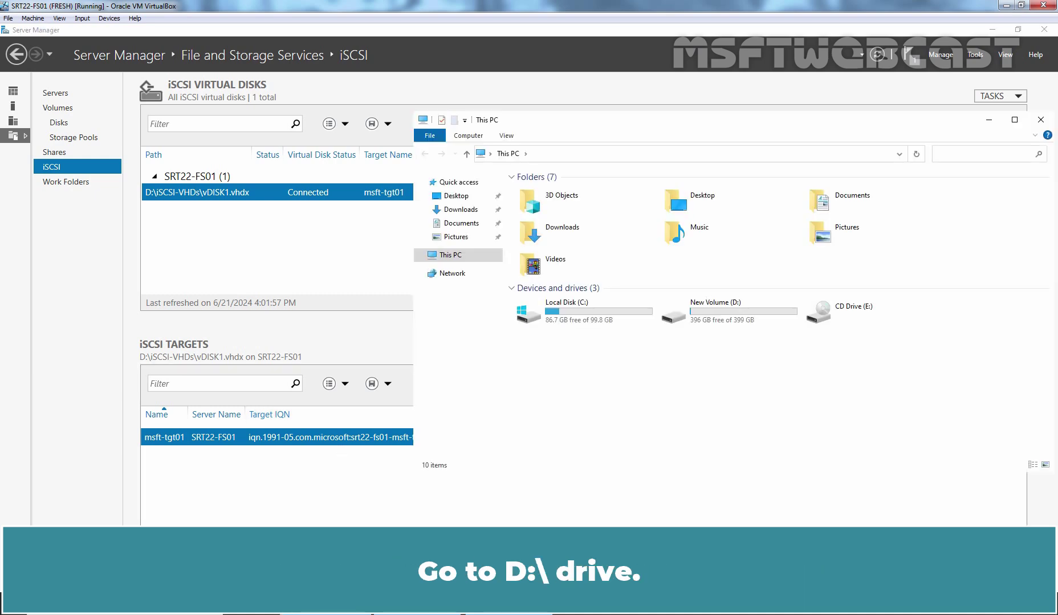
{"action": "double_click", "coordinate": [728, 307]}
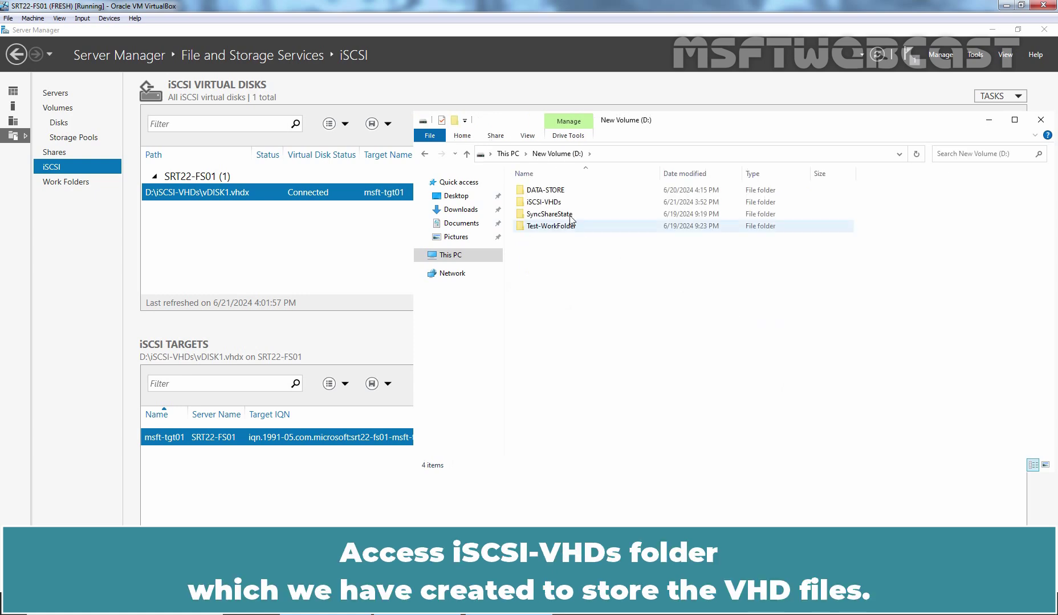
{"action": "double_click", "coordinate": [550, 204]}
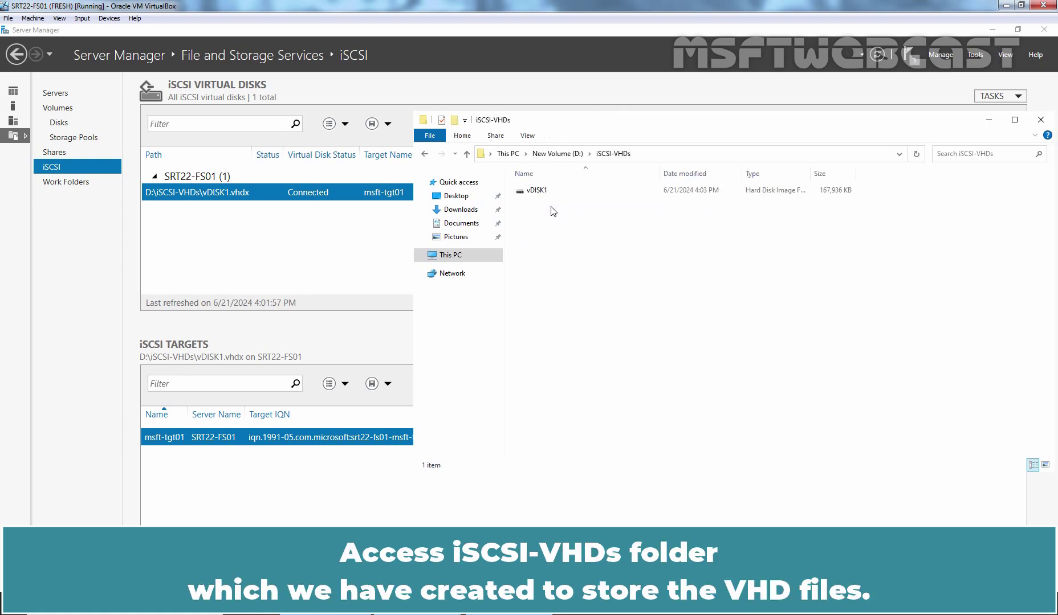